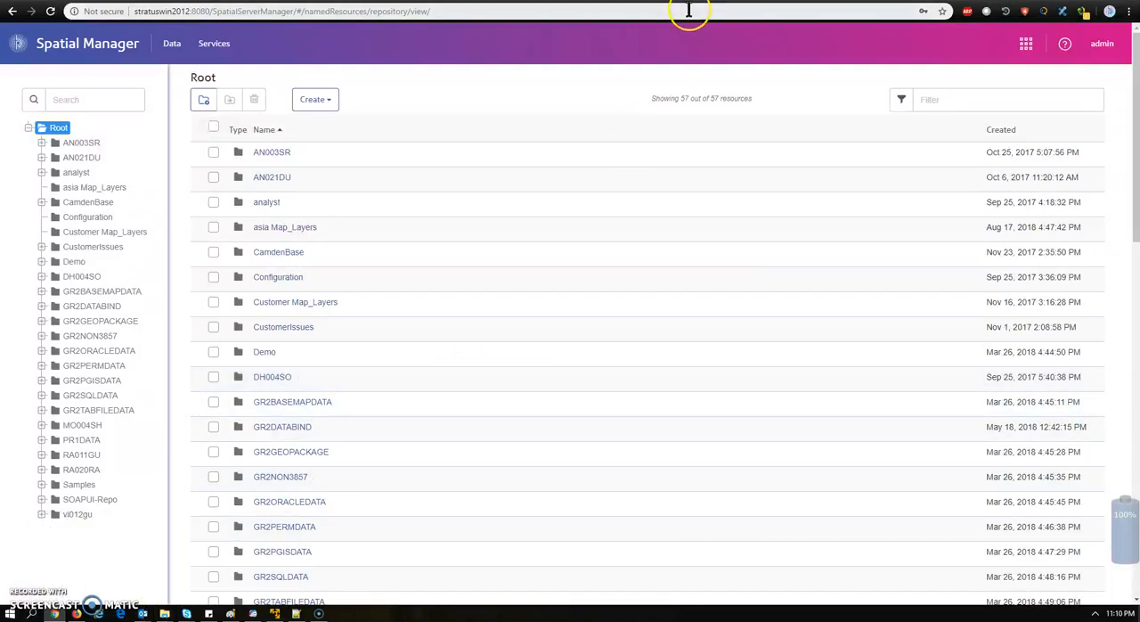
# Open the DJ folder on the C: drive in File Explorer and delete all the files in it
pyautogui.click(597, 106)
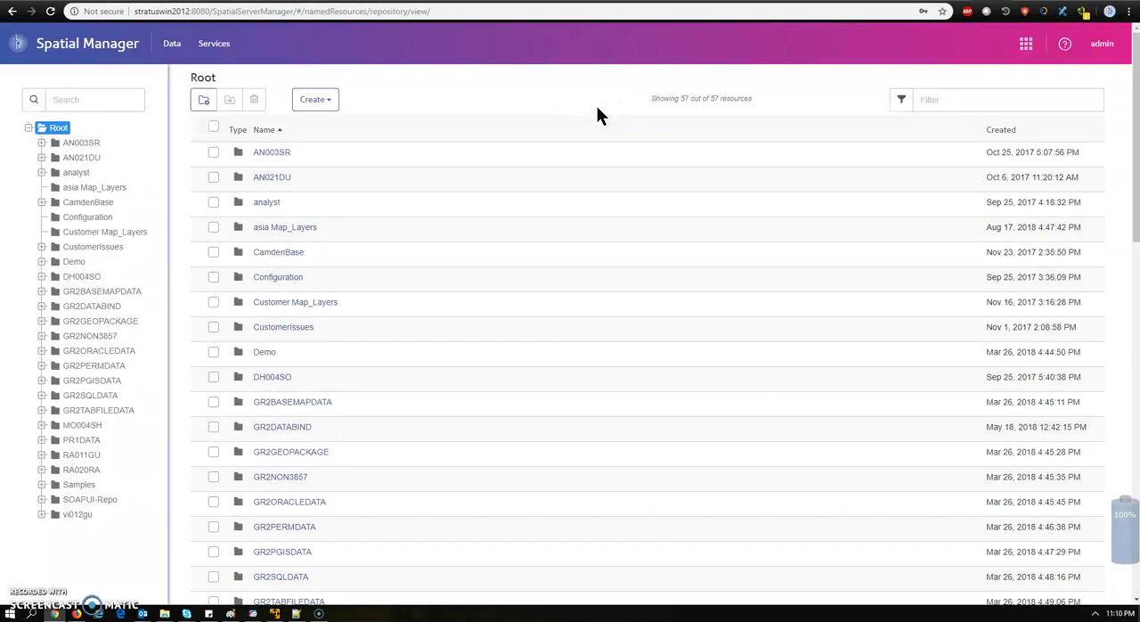
pyautogui.press('super+e')
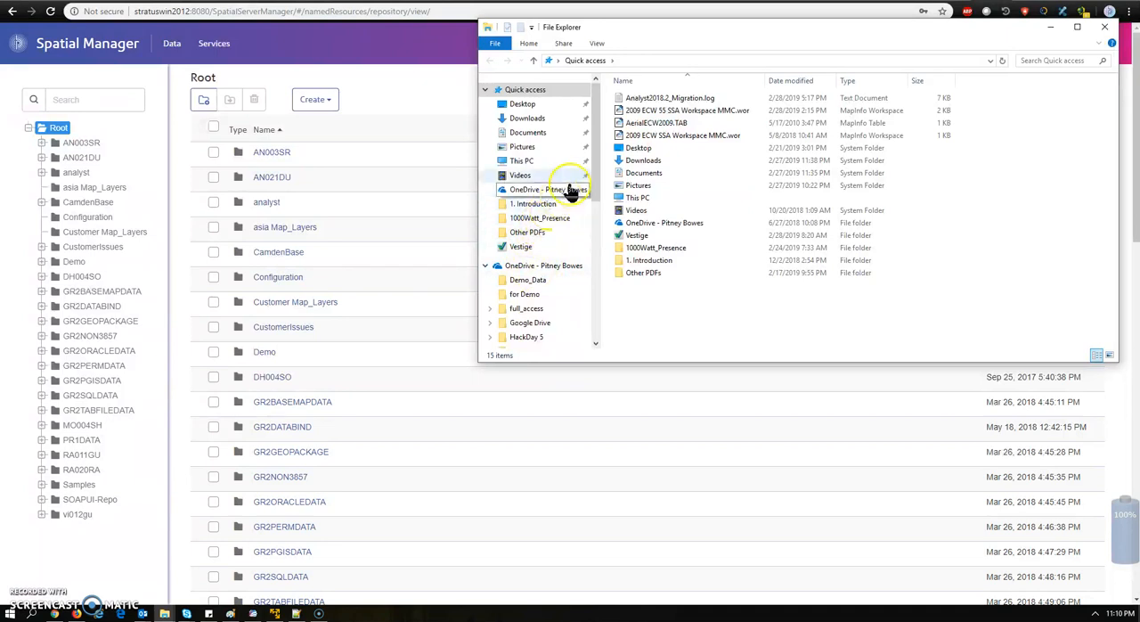
pyautogui.moveTo(595, 192); pyautogui.dragTo(623, 345)
pyautogui.click(526, 284)
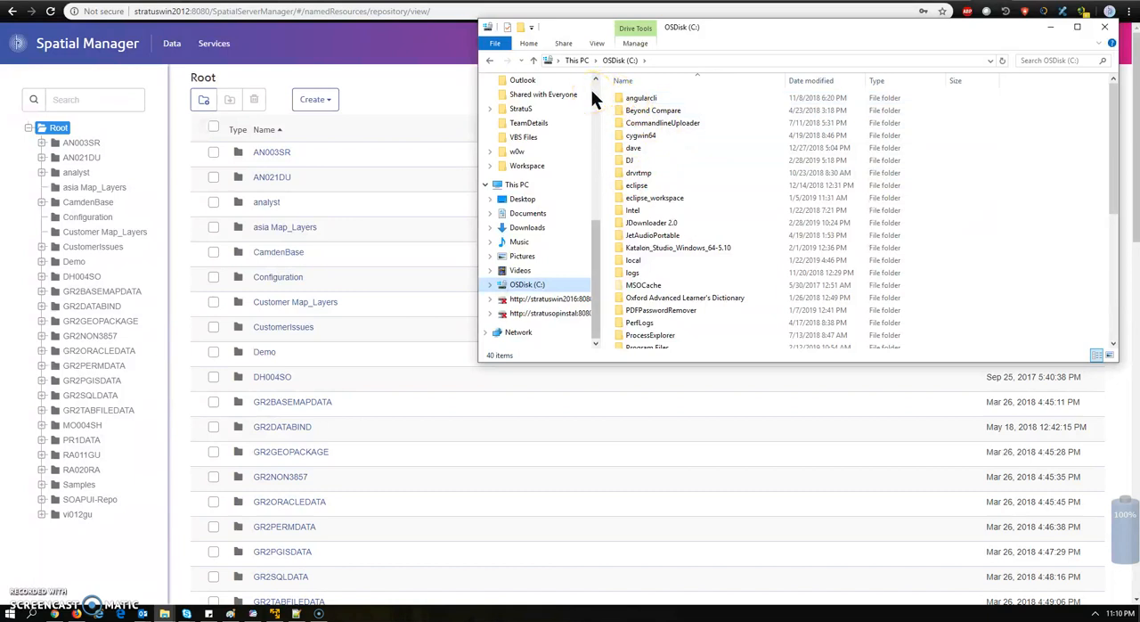
pyautogui.click(529, 45)
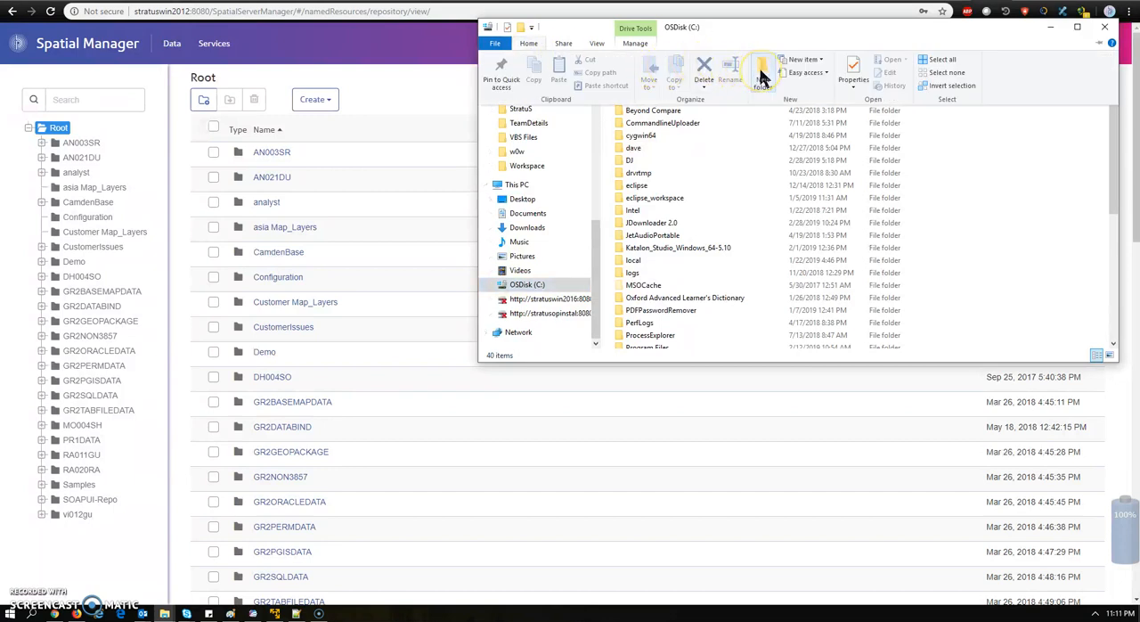
pyautogui.click(631, 162)
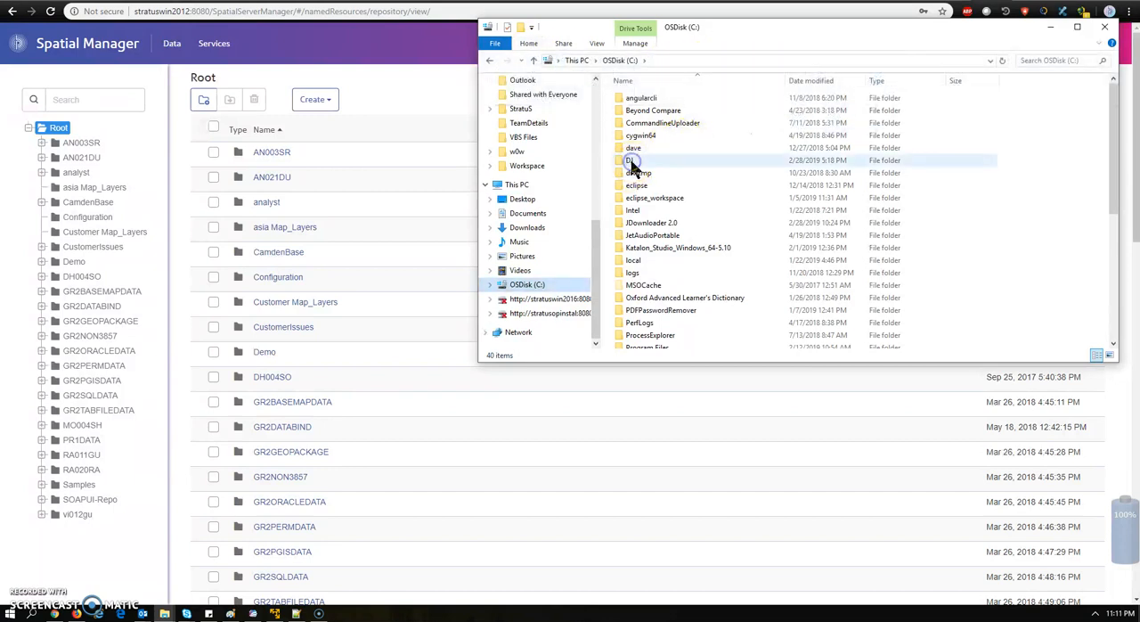
pyautogui.doubleClick(631, 163)
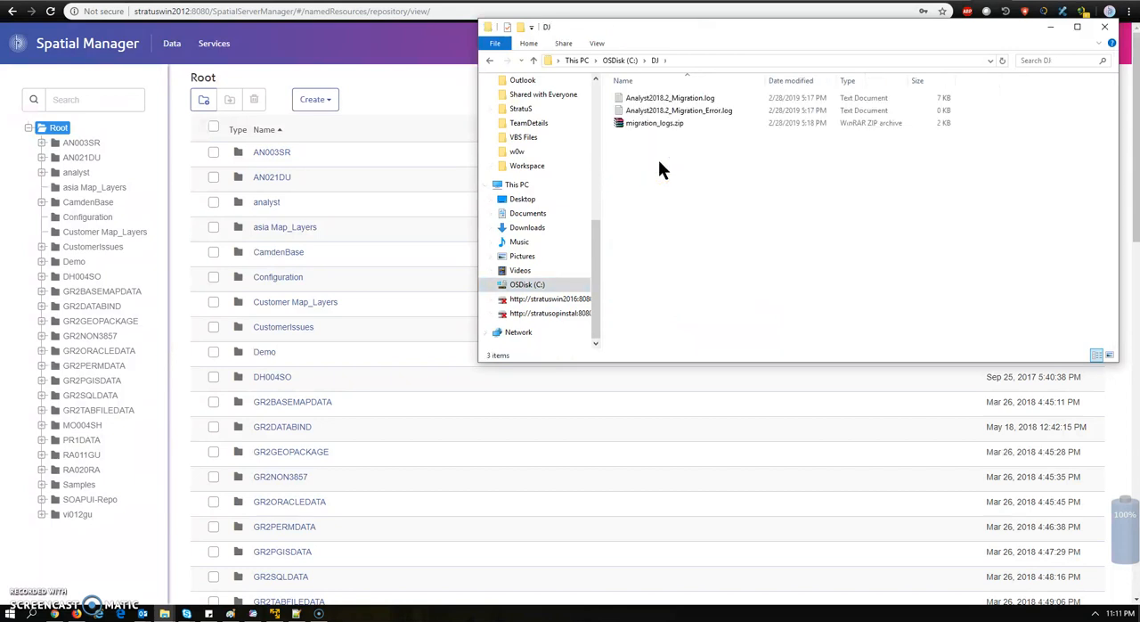
pyautogui.hotkey('ctrl', 'a')
pyautogui.press('Delete')
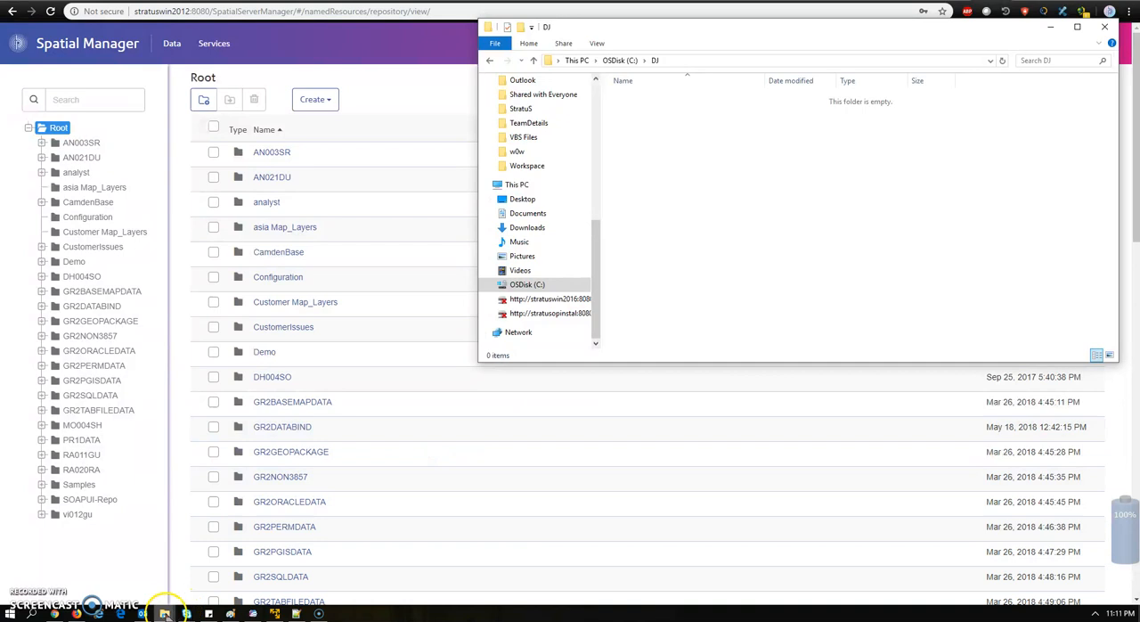
# Move the analyst folder window below the DJ window and go to FP-MP JAR\Covea\customerconfigurations in it
pyautogui.moveTo(165, 613)
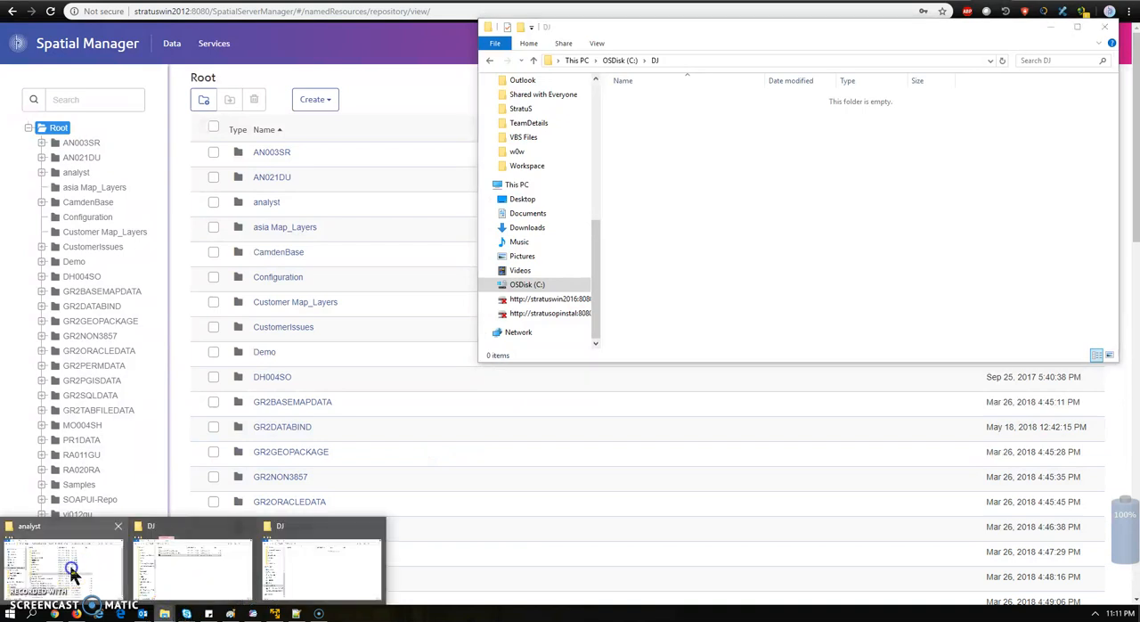
pyautogui.click(80, 586)
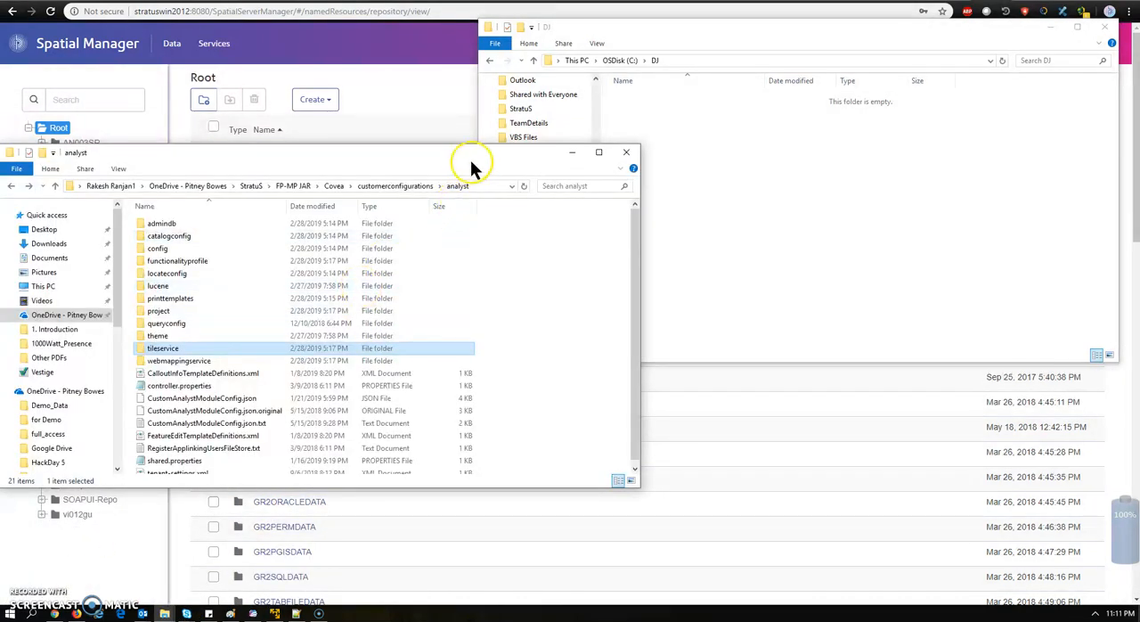
pyautogui.moveTo(493, 153); pyautogui.dragTo(969, 257)
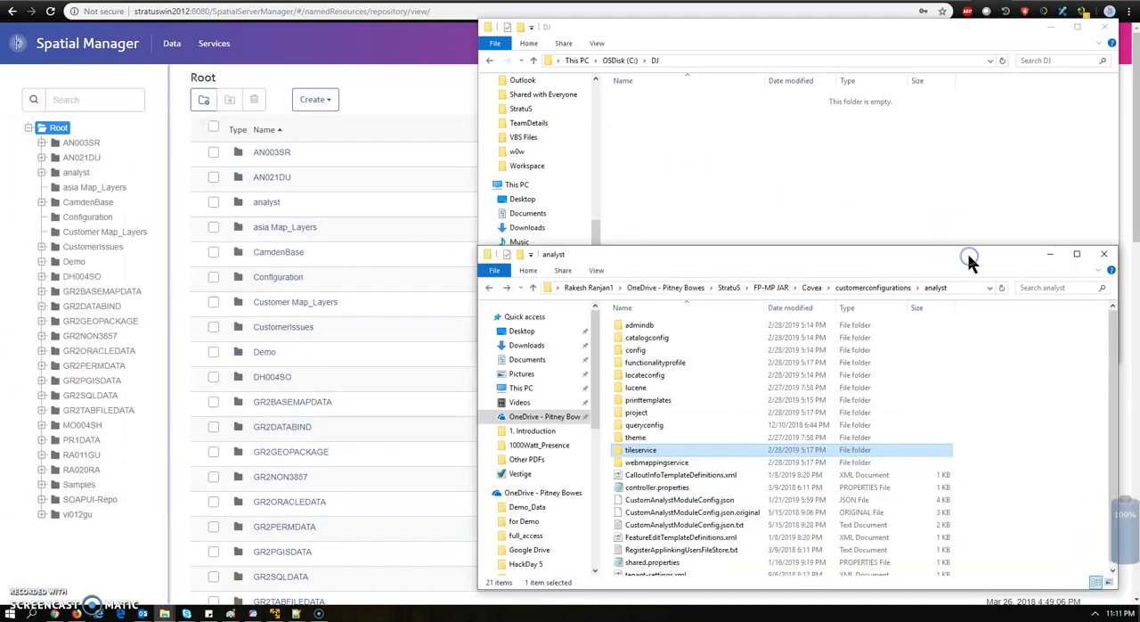
pyautogui.click(768, 289)
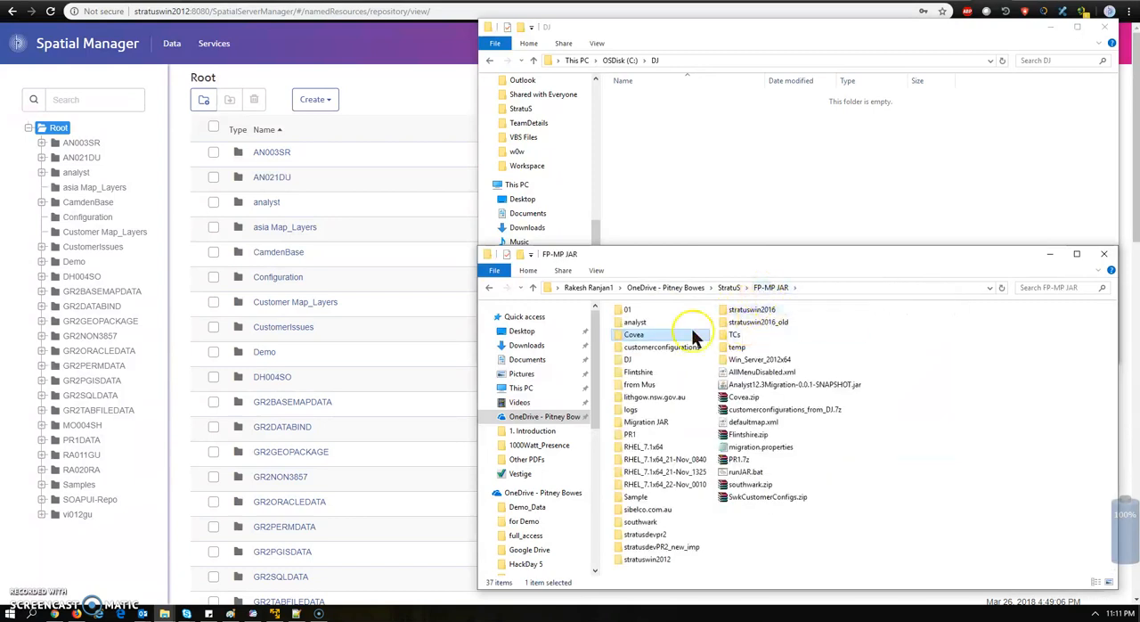
pyautogui.doubleClick(629, 337)
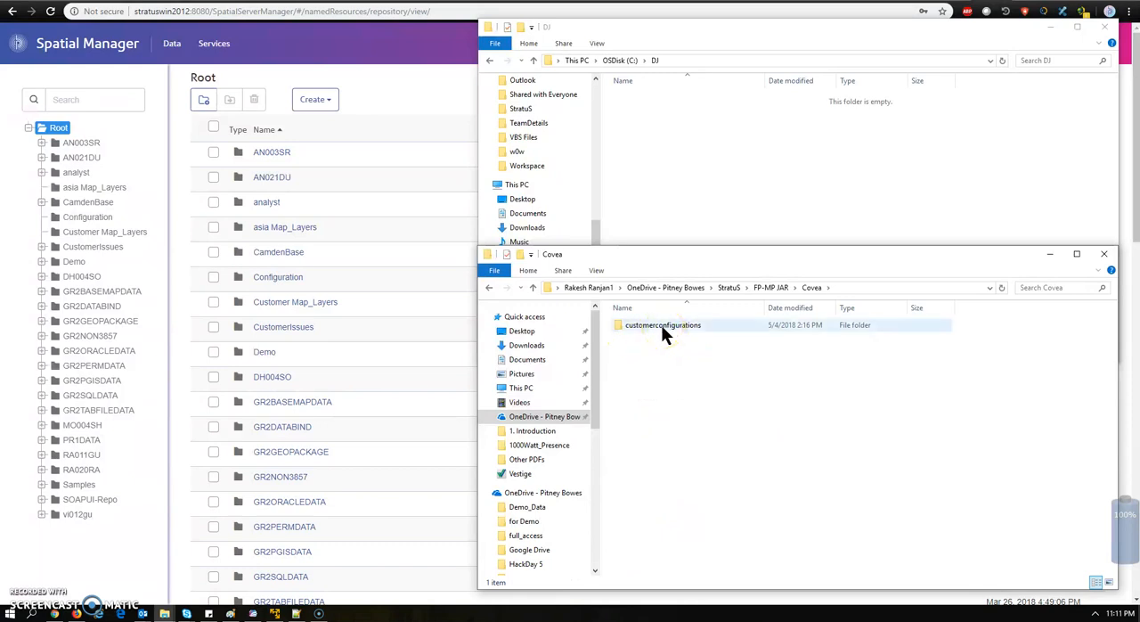
pyautogui.doubleClick(661, 328)
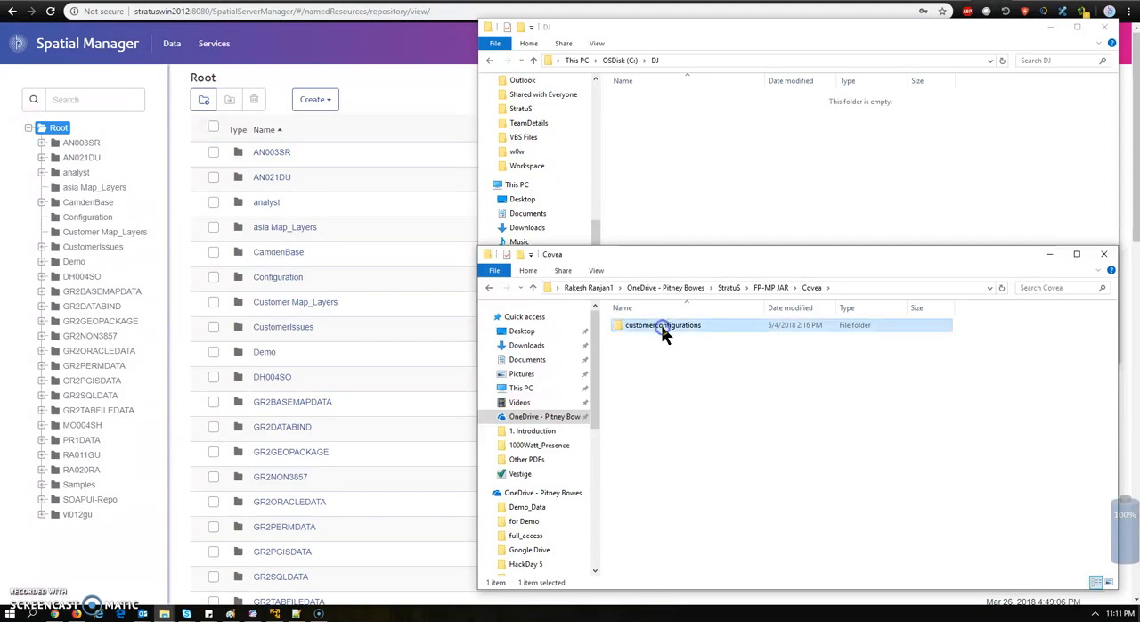
# Copy the full path of Covea's customerconfigurations folder
pyautogui.click(955, 287)
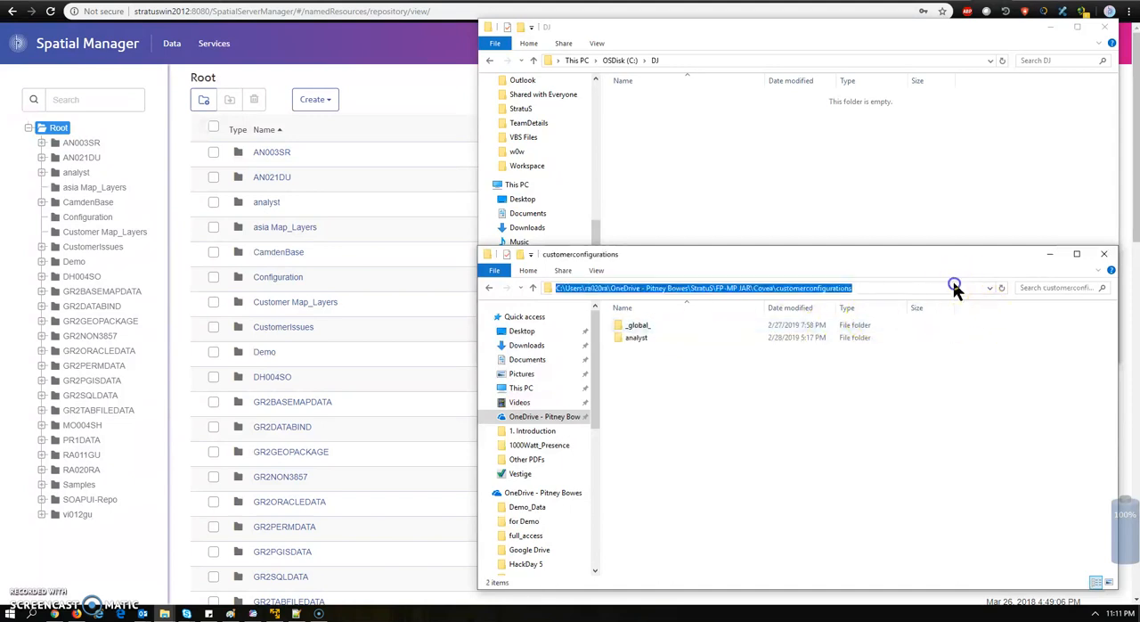
pyautogui.rightClick(831, 290)
pyautogui.click(856, 329)
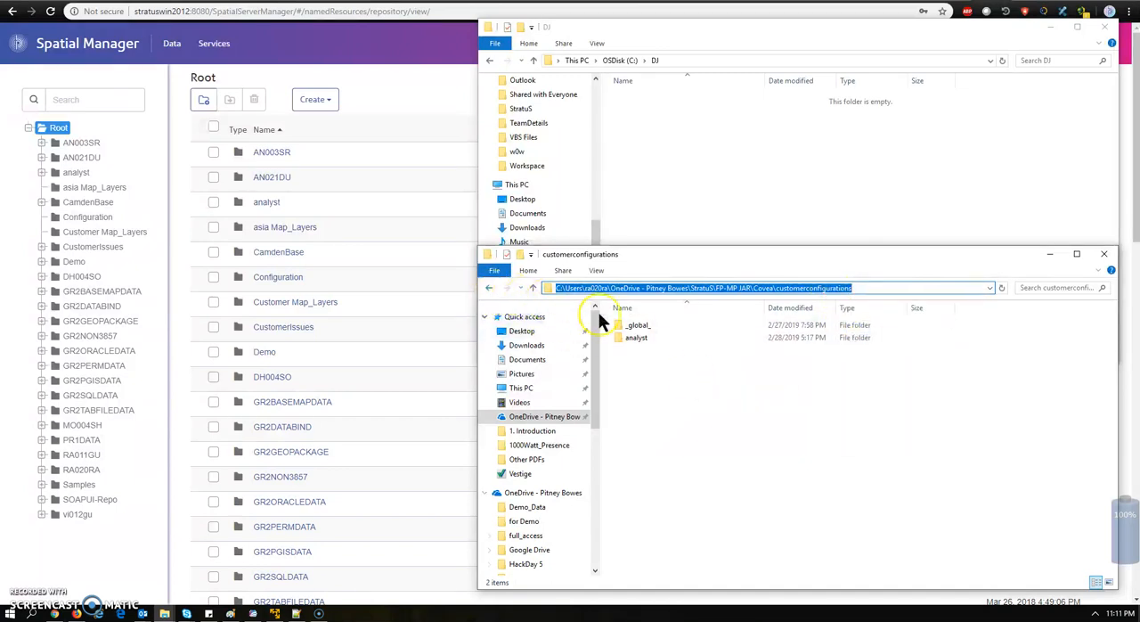
pyautogui.click(864, 288)
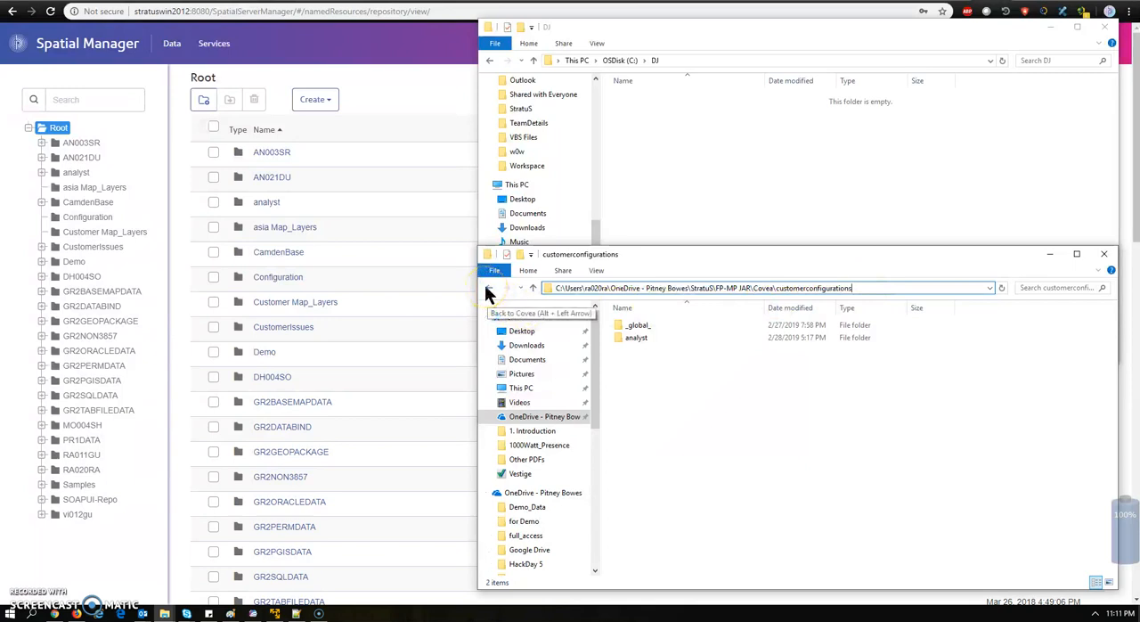
# Go to FP-MP JAR\Migration JAR\jar_24-Nov_2030 and open run_JAR.bat for editing in Notepad++
pyautogui.click(488, 287)
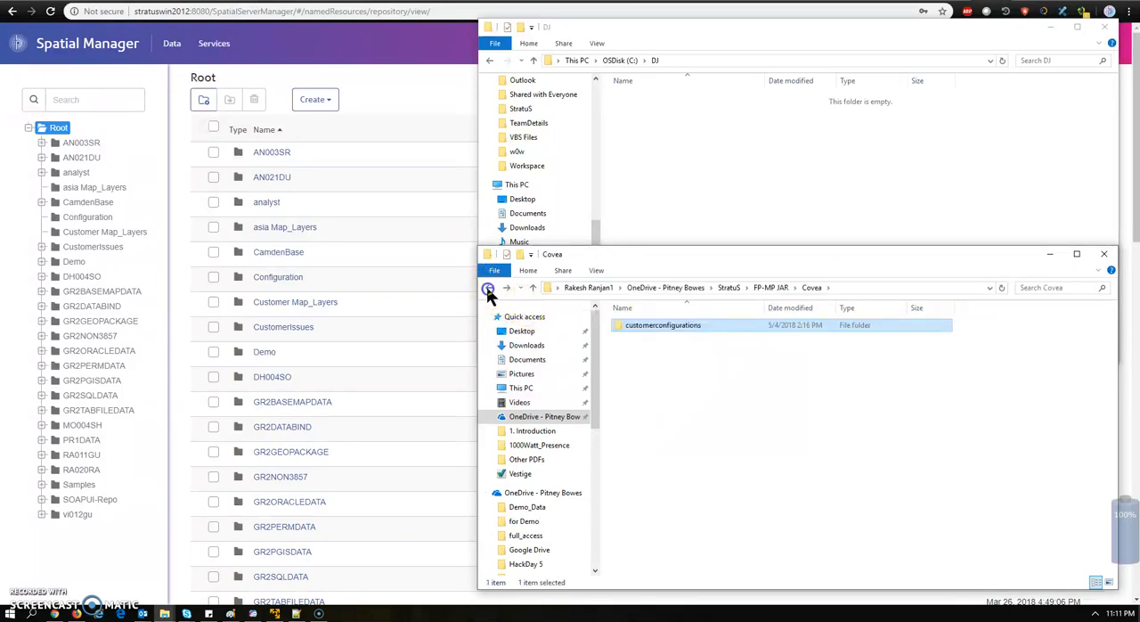
pyautogui.click(488, 287)
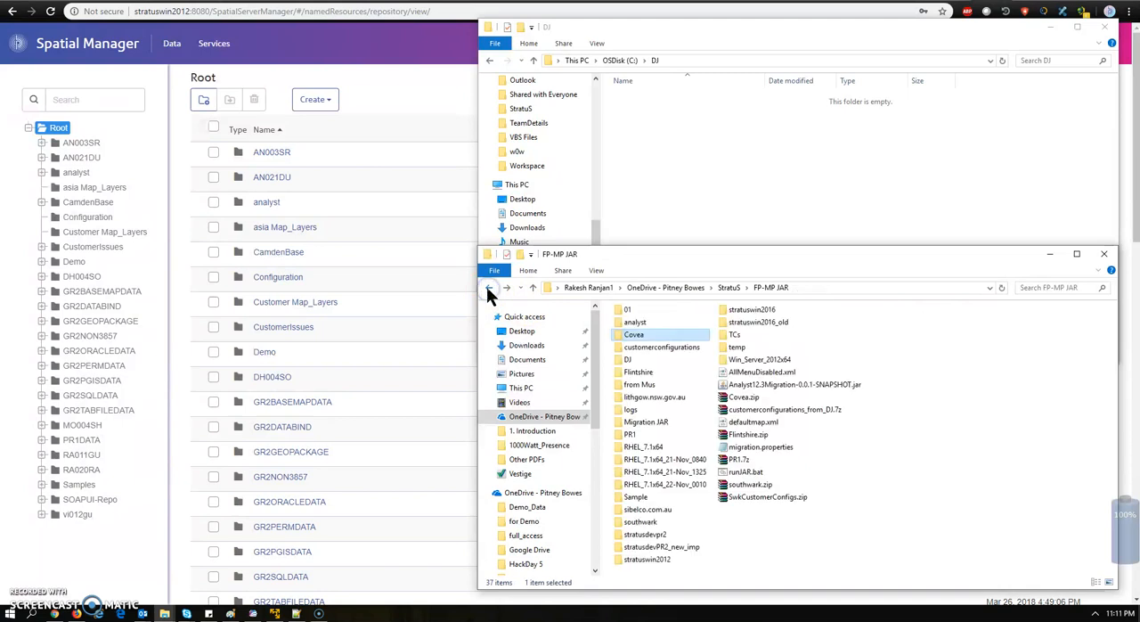
pyautogui.doubleClick(653, 423)
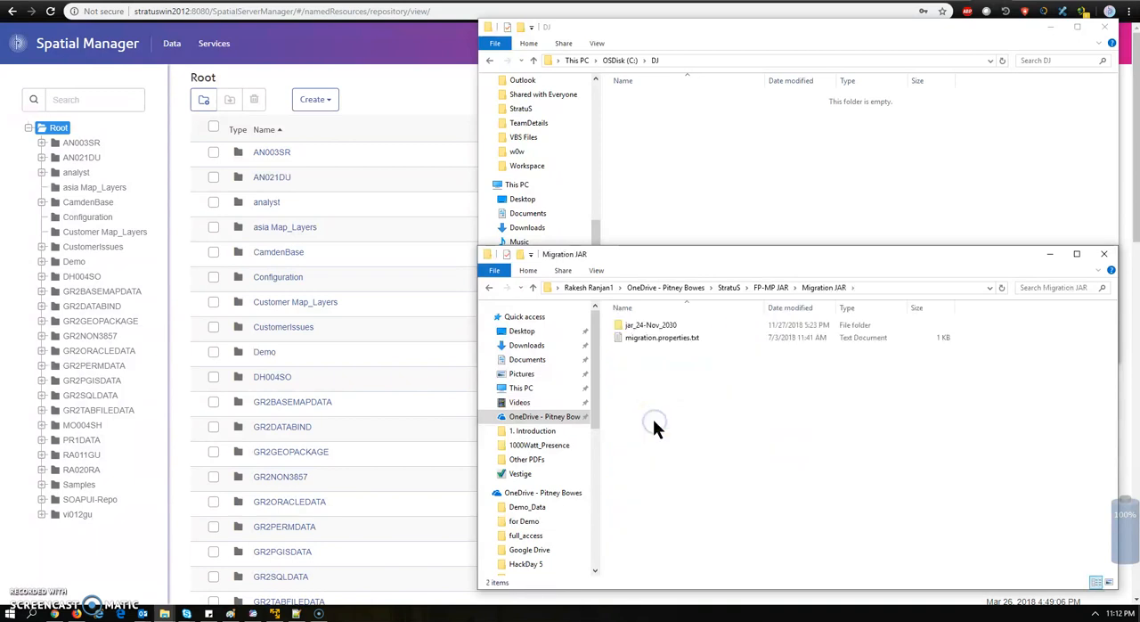
pyautogui.doubleClick(652, 327)
pyautogui.click(651, 338)
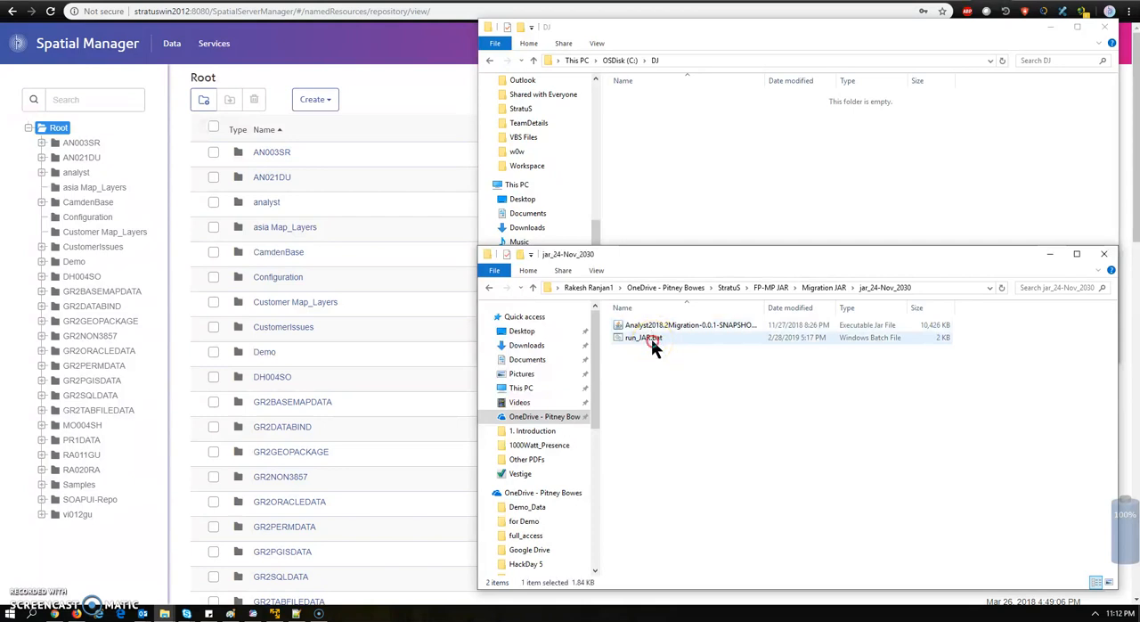
pyautogui.rightClick(651, 338)
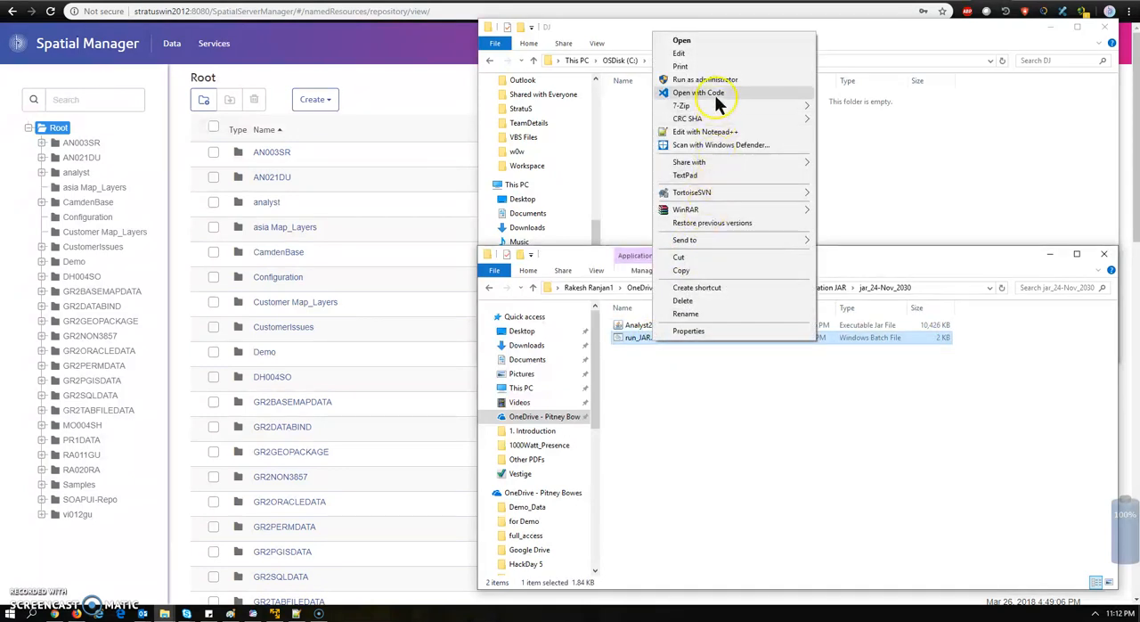
pyautogui.click(714, 133)
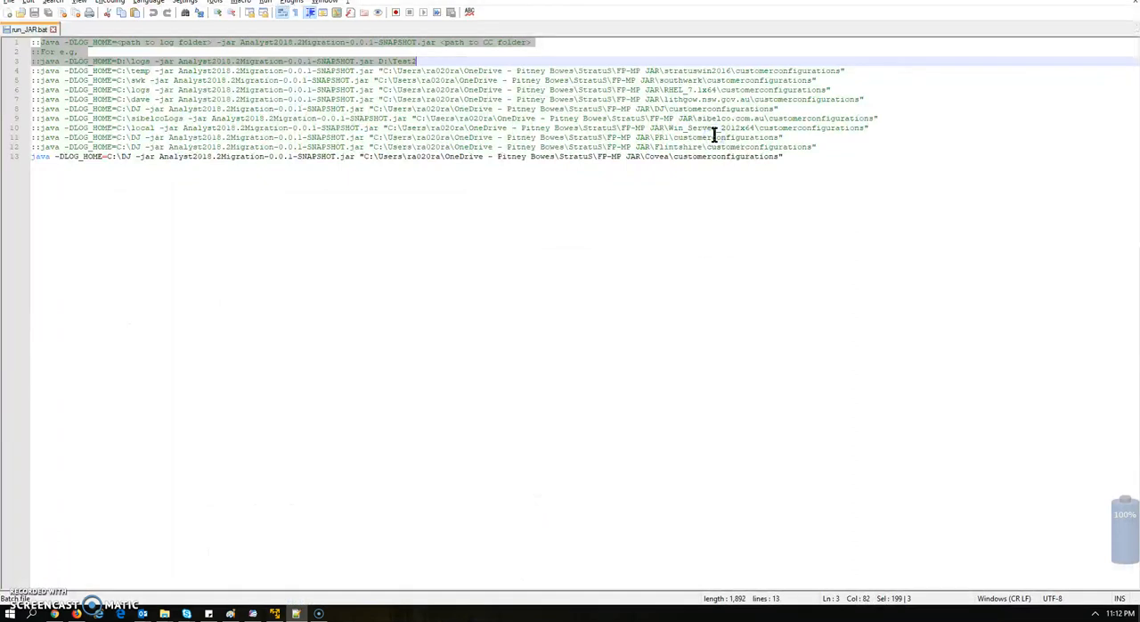
# Examine the commented syntax and example lines in run_JAR.bat and the active java command on line 13
pyautogui.click(223, 182)
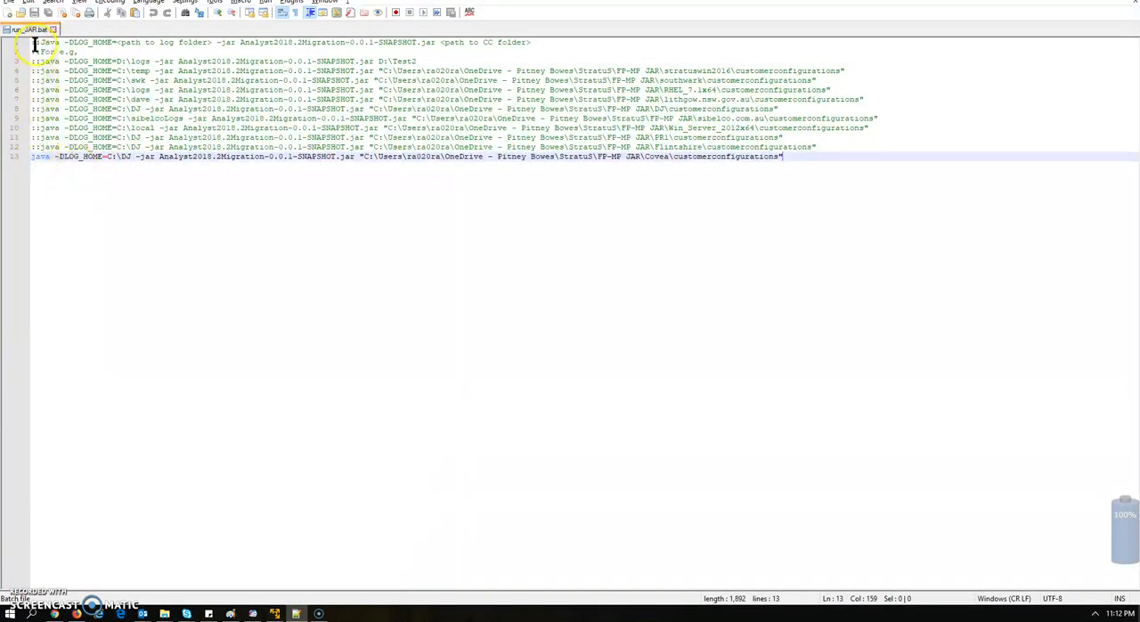
pyautogui.moveTo(32, 43); pyautogui.dragTo(650, 112)
pyautogui.click(645, 110)
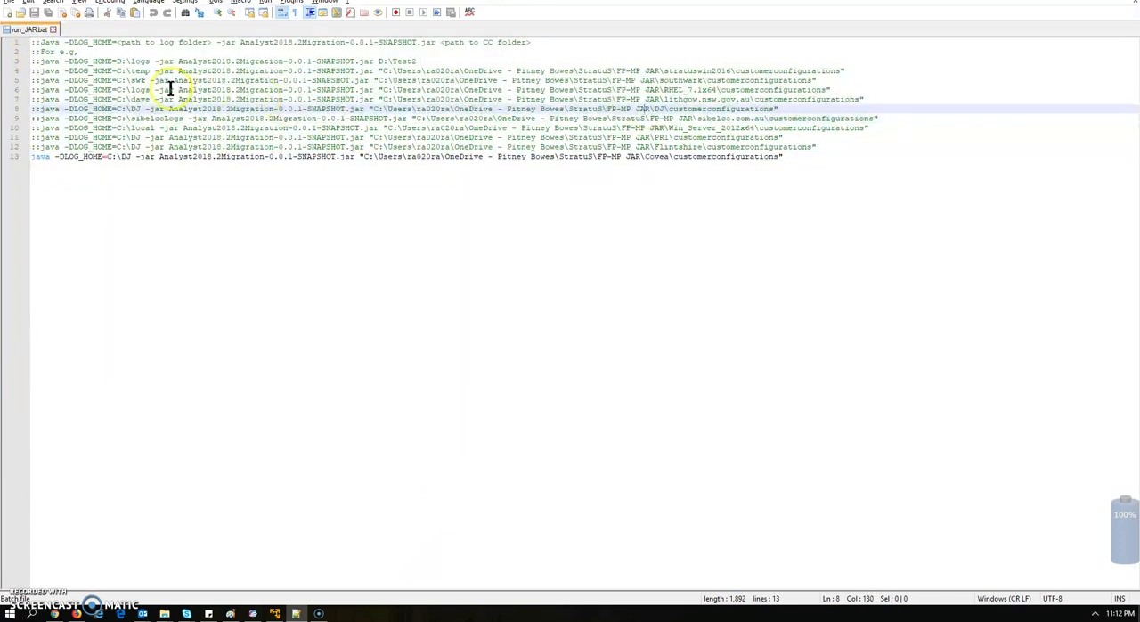
pyautogui.moveTo(30, 71); pyautogui.dragTo(842, 148)
pyautogui.click(778, 172)
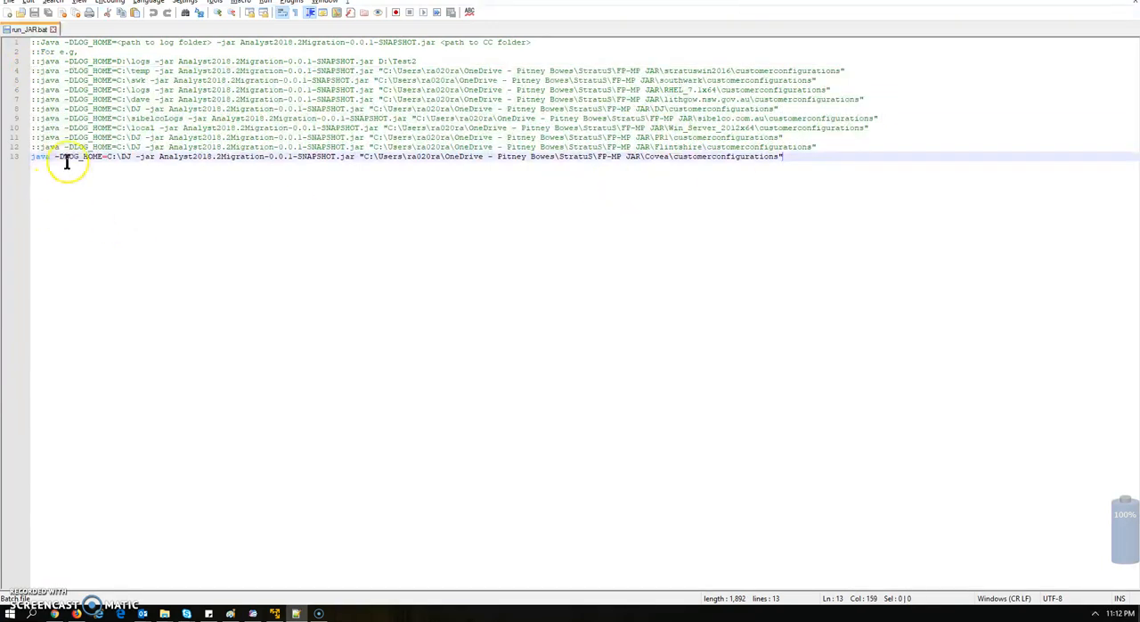
pyautogui.moveTo(31, 158); pyautogui.dragTo(61, 159)
pyautogui.click(89, 187)
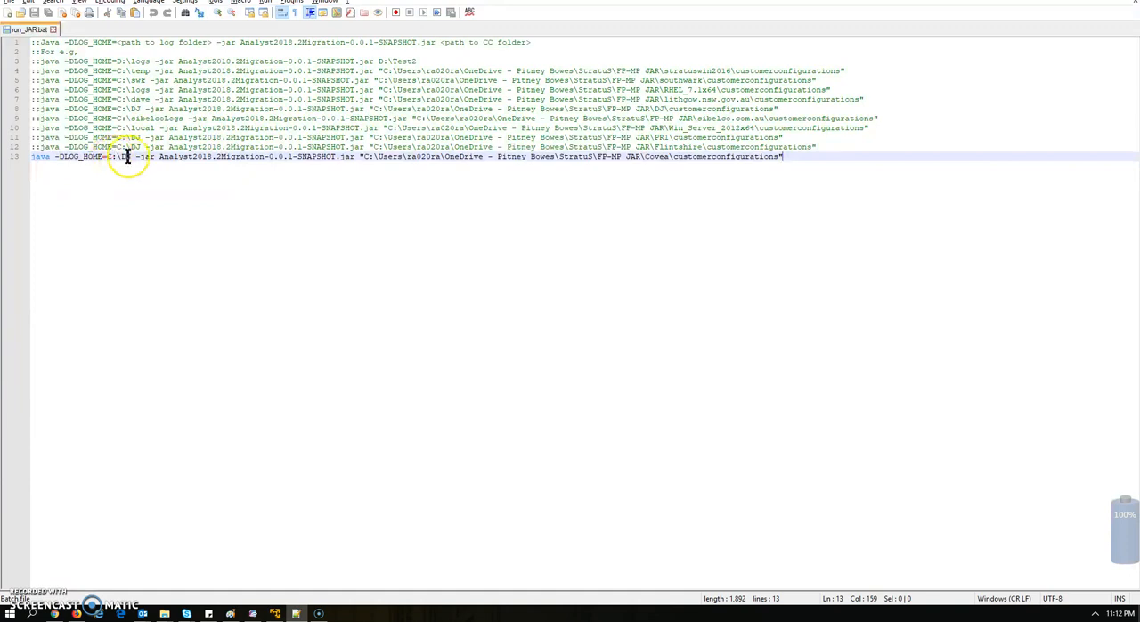
# Close the duplicate DJ folder window and place the remaining one below the batch file's commands
pyautogui.moveTo(164, 613)
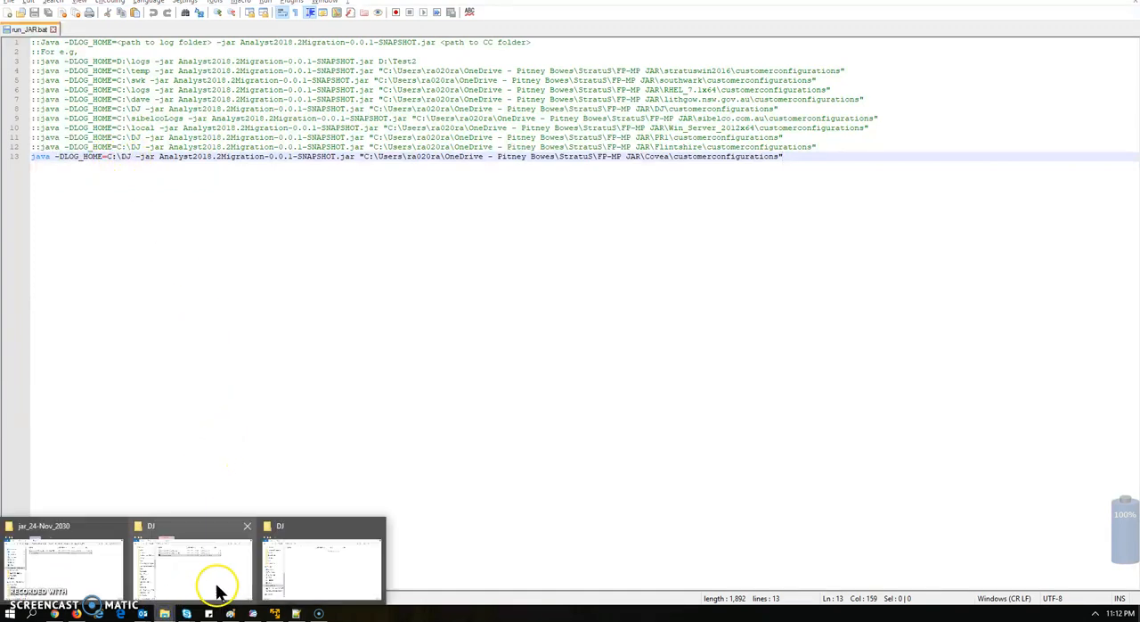
pyautogui.click(357, 575)
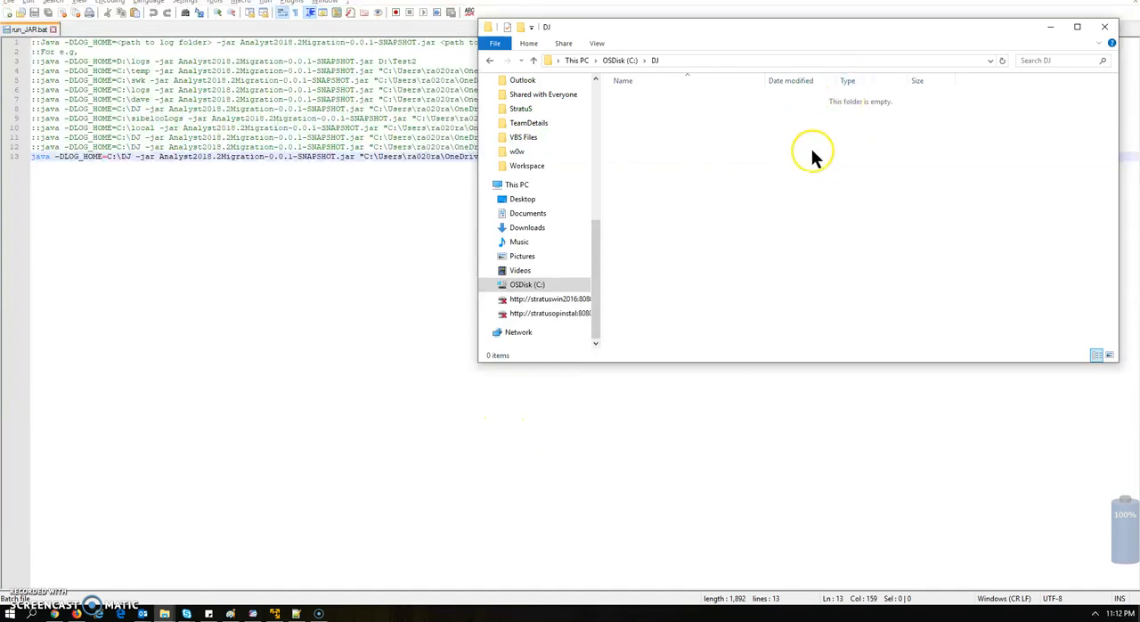
pyautogui.click(1103, 29)
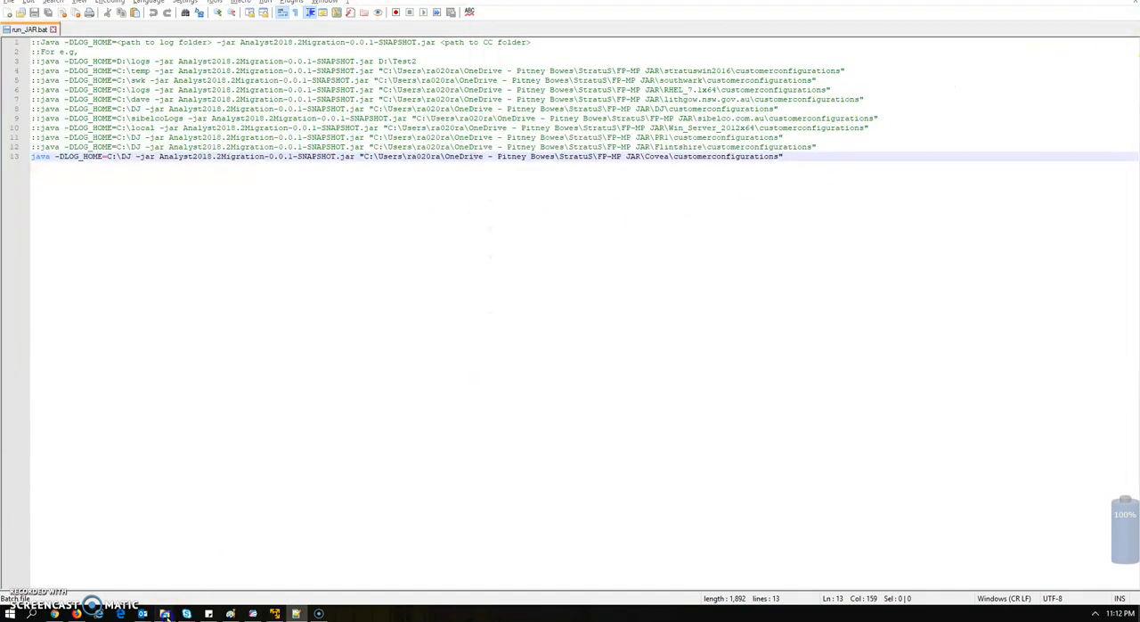
pyautogui.moveTo(164, 612)
pyautogui.click(198, 567)
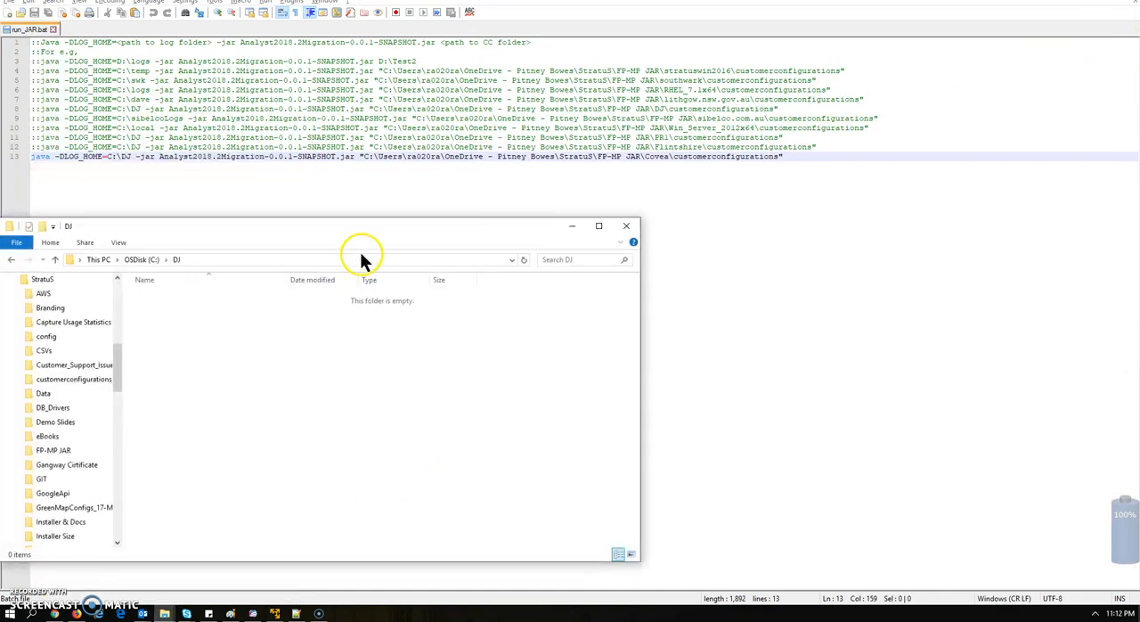
pyautogui.moveTo(898, 284); pyautogui.dragTo(854, 201)
# Highlight Analyst2018.2Migration-0.0.1-SNAPSHOT.jar on line 13 and bring up the jar_24-Nov_2030 folder to check the JAR file
pyautogui.click(136, 159)
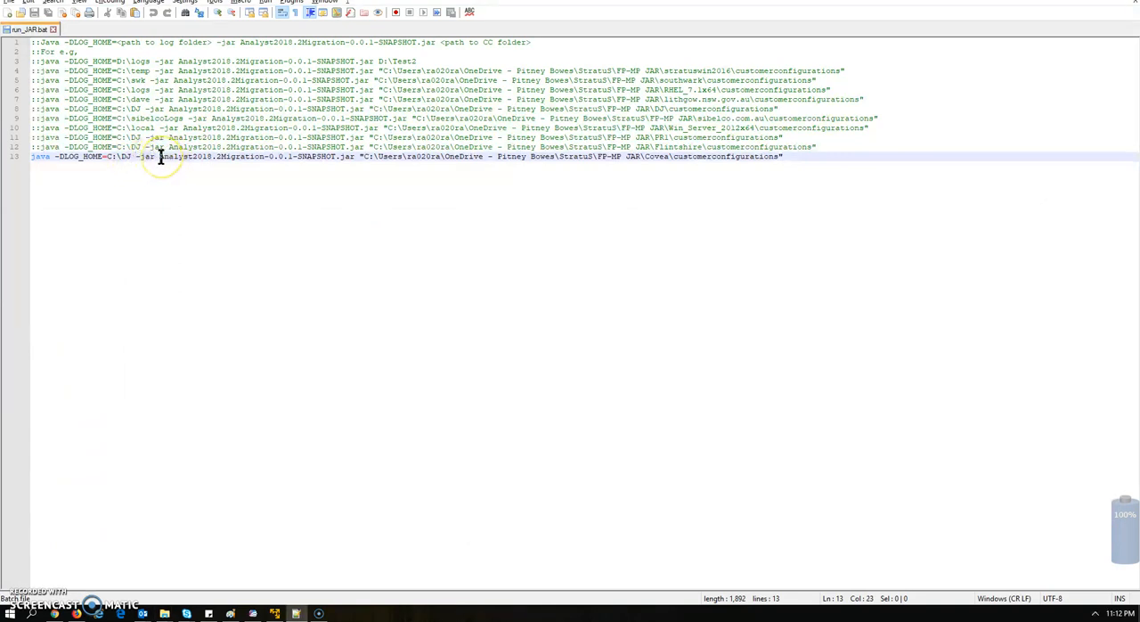
pyautogui.moveTo(161, 157); pyautogui.dragTo(352, 157)
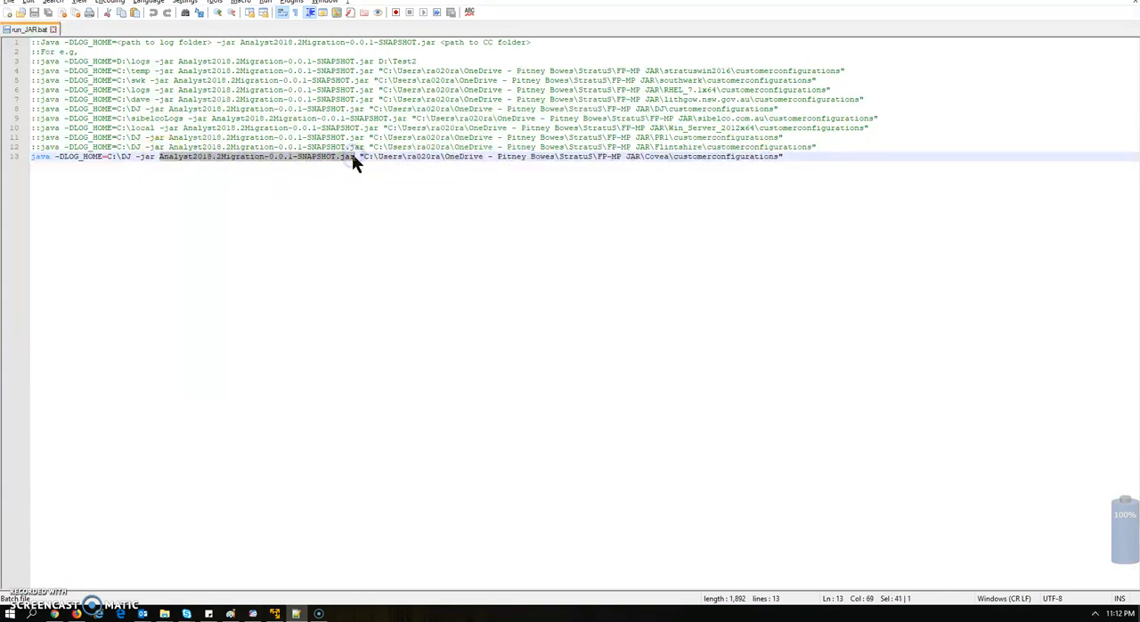
pyautogui.hotkey('alt', 'Tab')
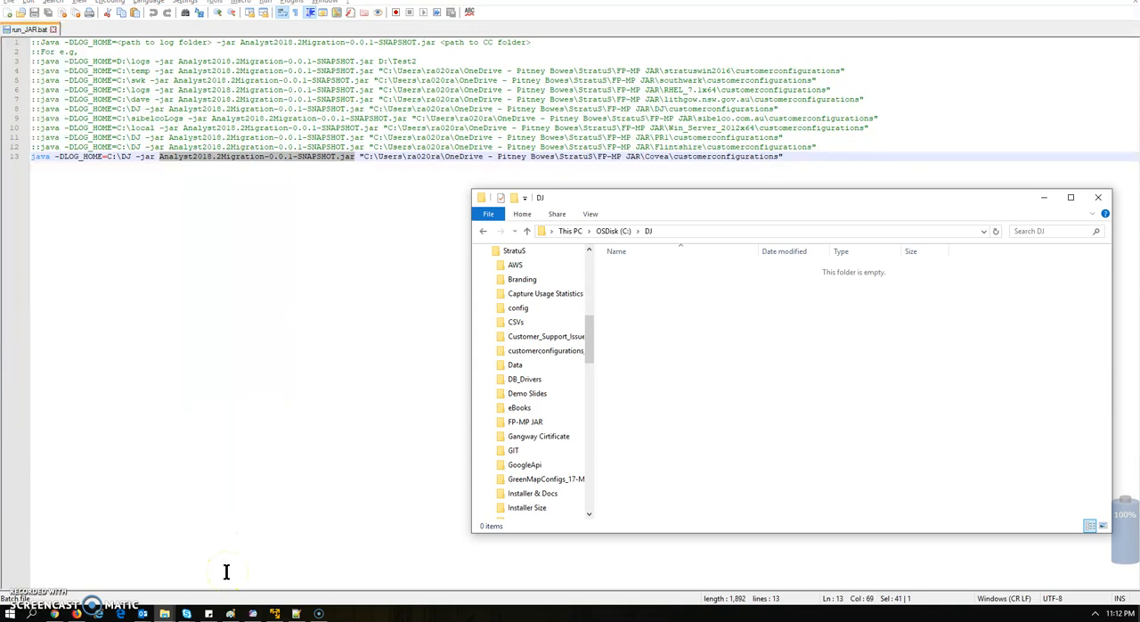
pyautogui.moveTo(165, 613)
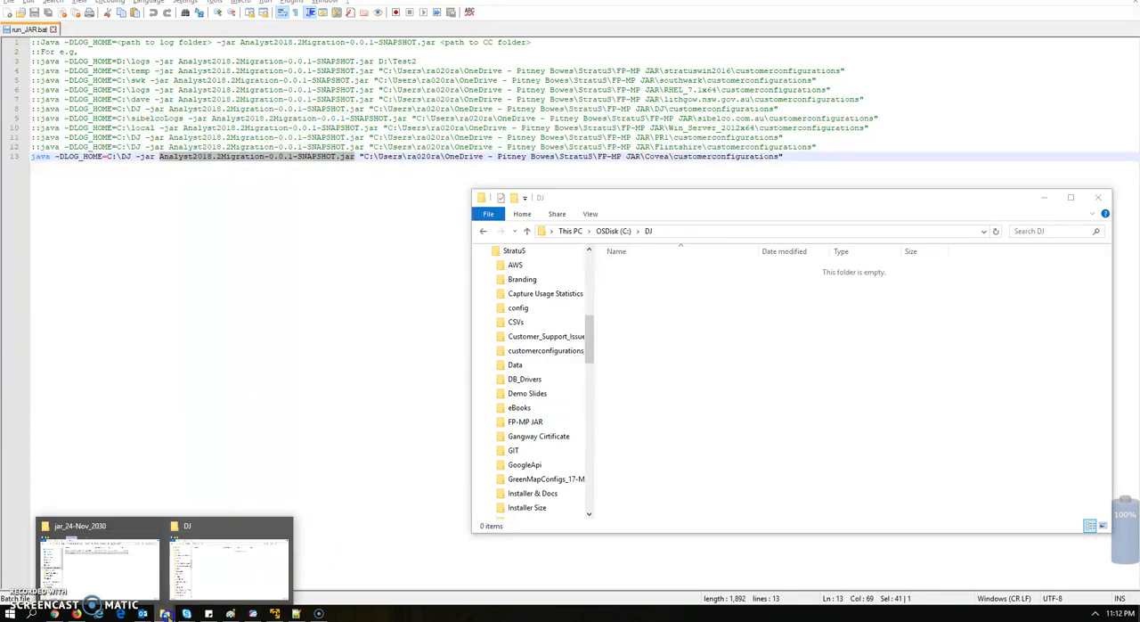
pyautogui.click(134, 590)
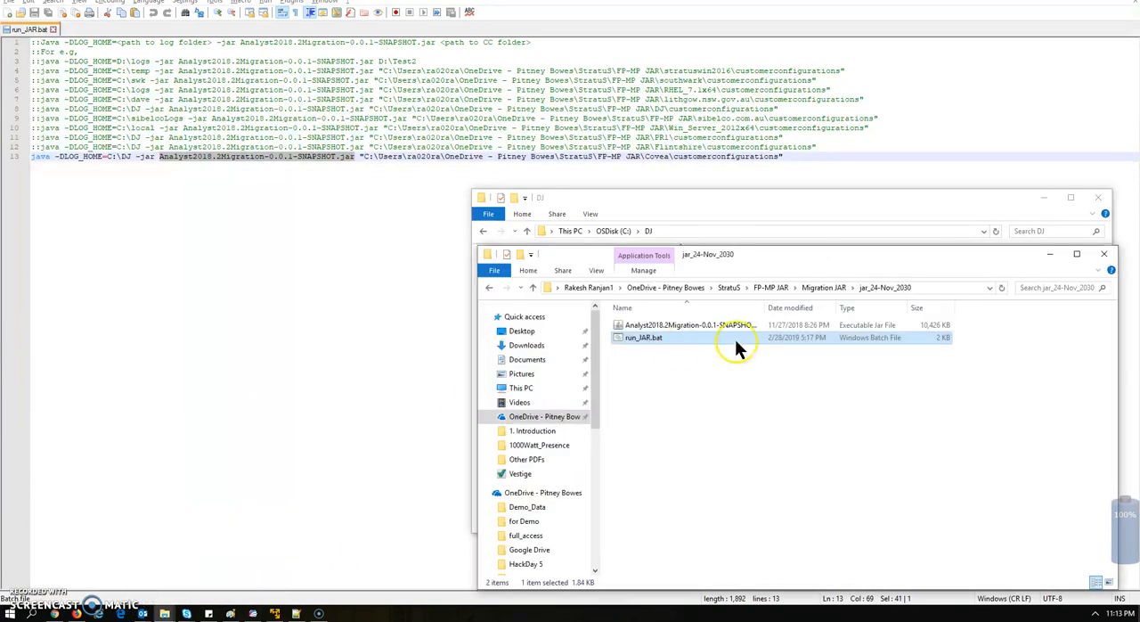
# Move the jar_24-Nov_2030 folder window up beside line 13 and compare the JAR file's name with the one in the command
pyautogui.moveTo(873, 259); pyautogui.dragTo(875, 55)
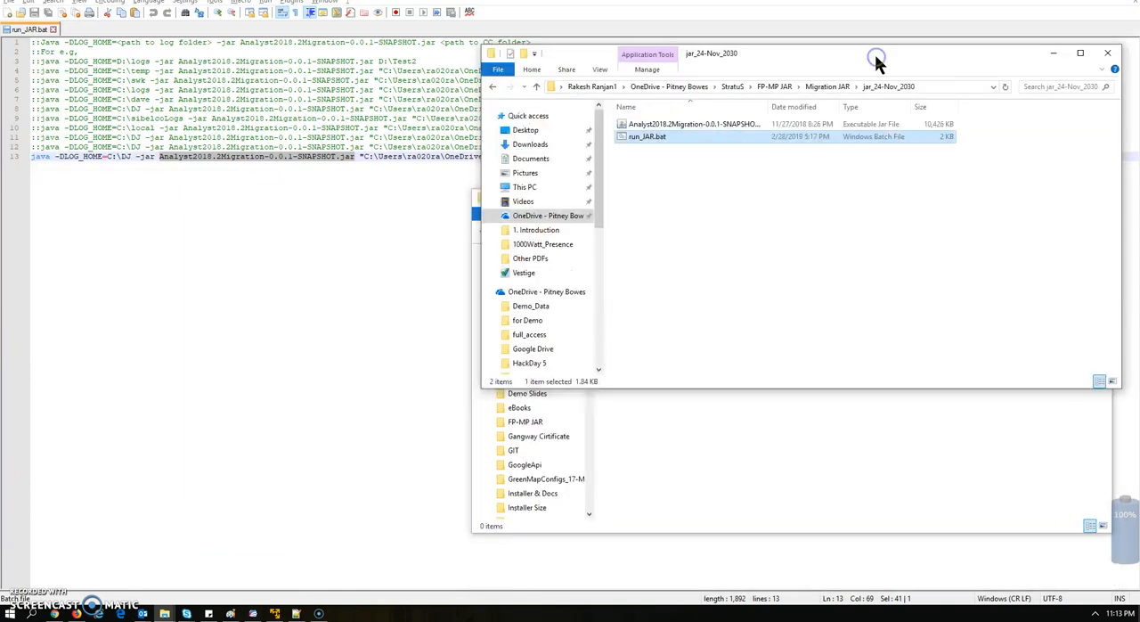
pyautogui.click(704, 125)
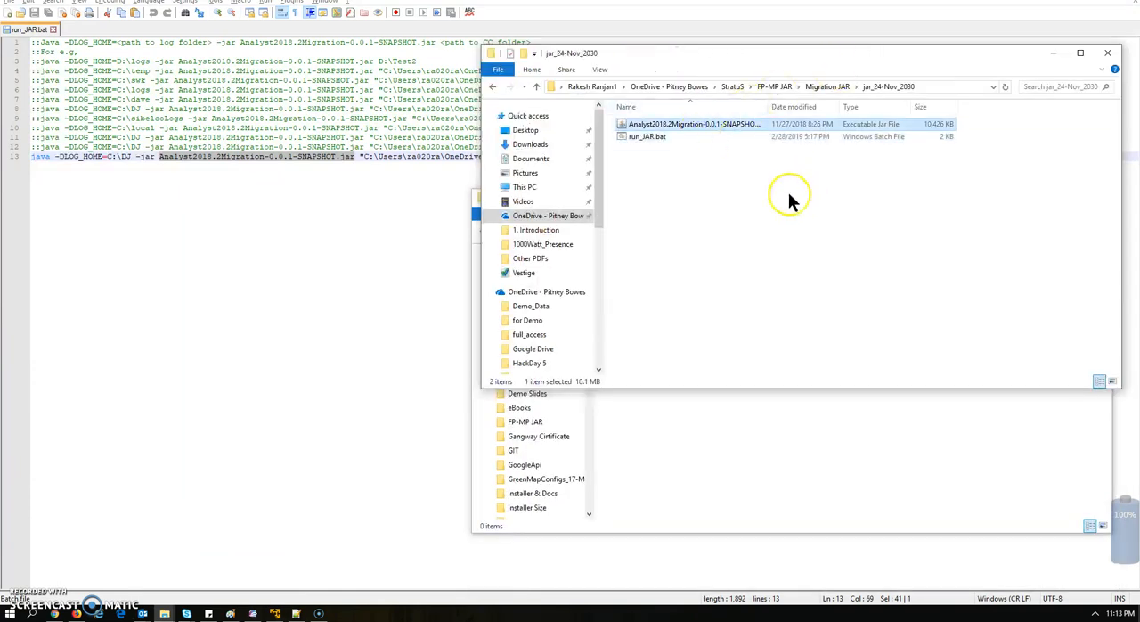
pyautogui.click(234, 157)
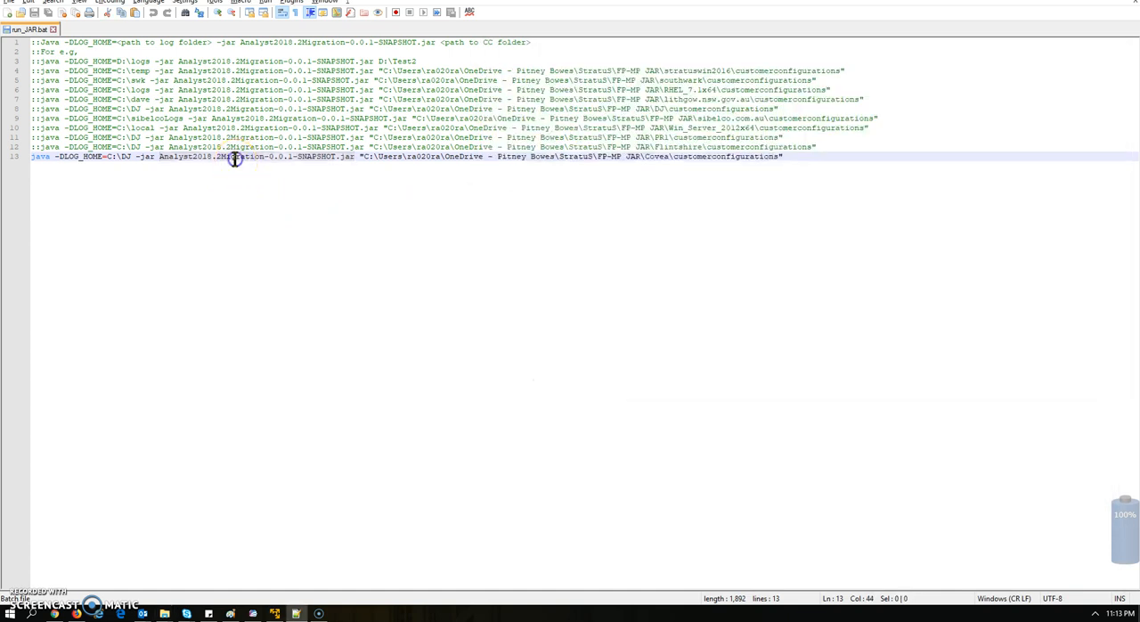
# Clear the quoted path at the end of line 13, paste the FP-MP JAR\Covea\customerconfigurations path between the quotes, and save run_JAR.bat
pyautogui.click(359, 157)
pyautogui.moveTo(364, 156); pyautogui.dragTo(766, 158)
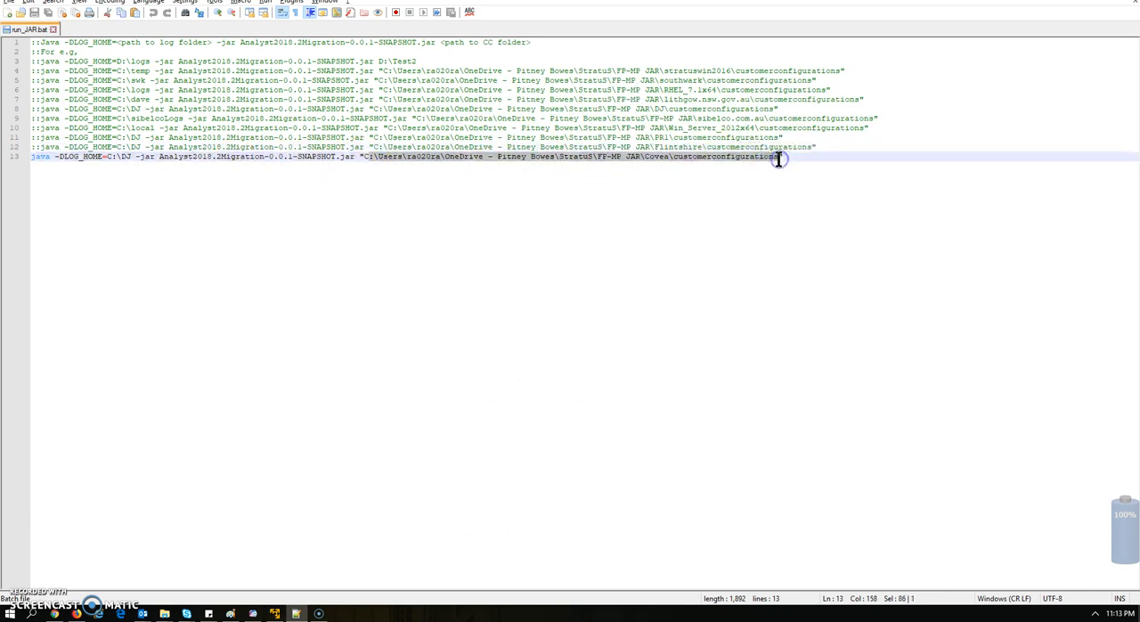
pyautogui.click(834, 159)
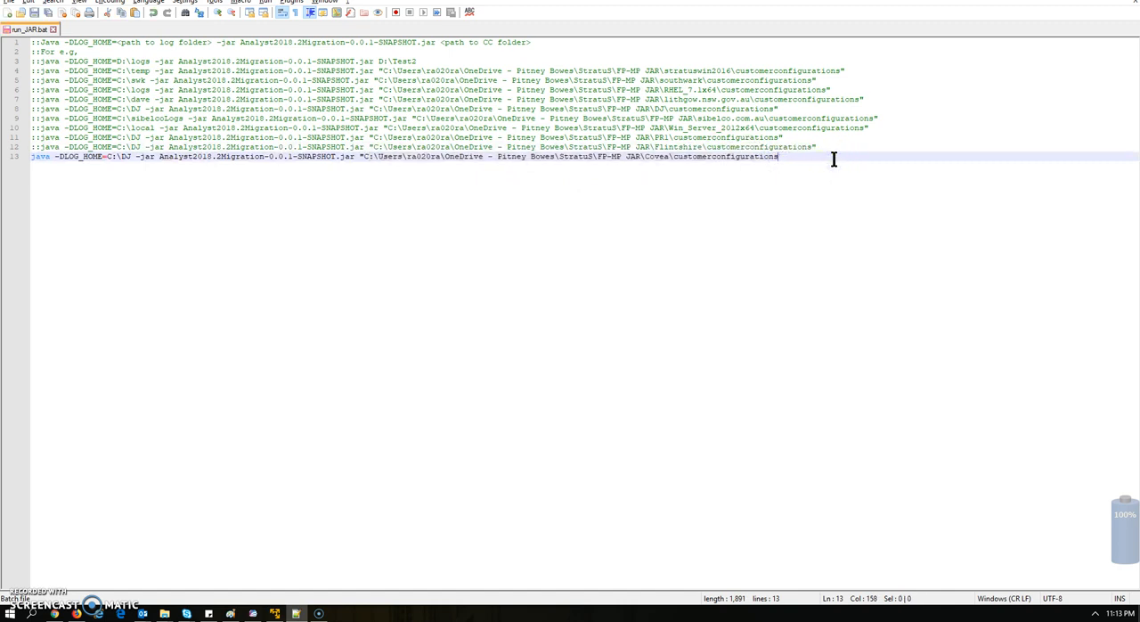
pyautogui.press('BackSpace')
pyautogui.press('BackSpace')
pyautogui.press('BackSpace')
pyautogui.press('BackSpace')
pyautogui.press('BackSpace')
pyautogui.press('BackSpace')
pyautogui.press('BackSpace')
pyautogui.press('BackSpace')
pyautogui.press('BackSpace')
pyautogui.press('BackSpace')
pyautogui.press('BackSpace')
pyautogui.press('BackSpace')
pyautogui.press('BackSpace')
pyautogui.press('BackSpace')
pyautogui.press('BackSpace')
pyautogui.press('BackSpace')
pyautogui.press('BackSpace')
pyautogui.press('BackSpace')
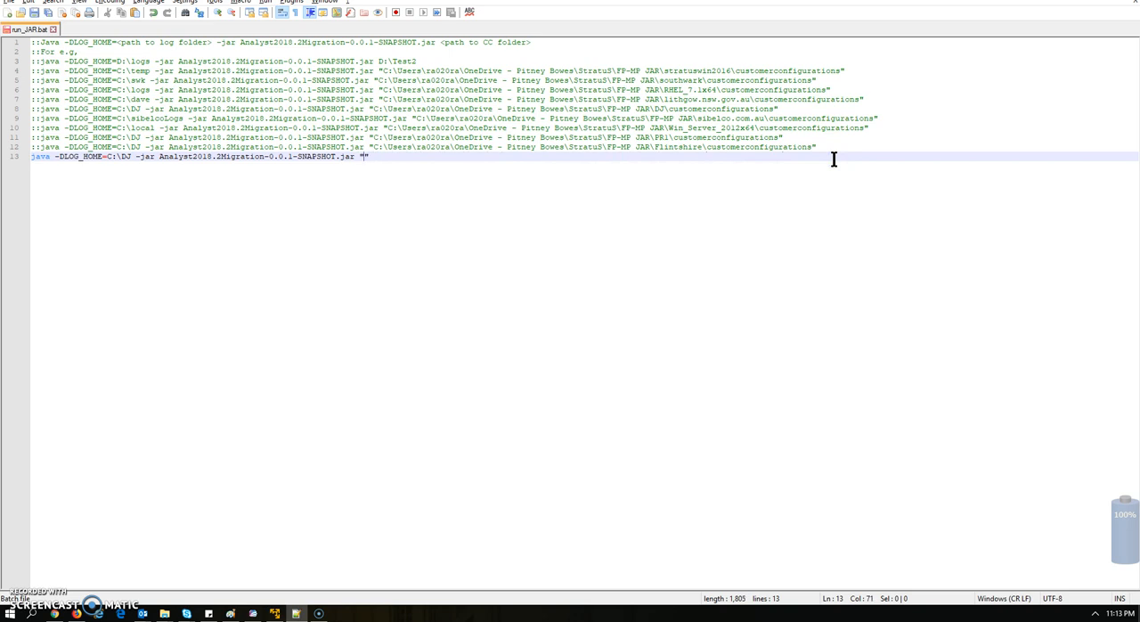
pyautogui.click(834, 159)
pyautogui.rightClick(363, 157)
pyautogui.click(395, 189)
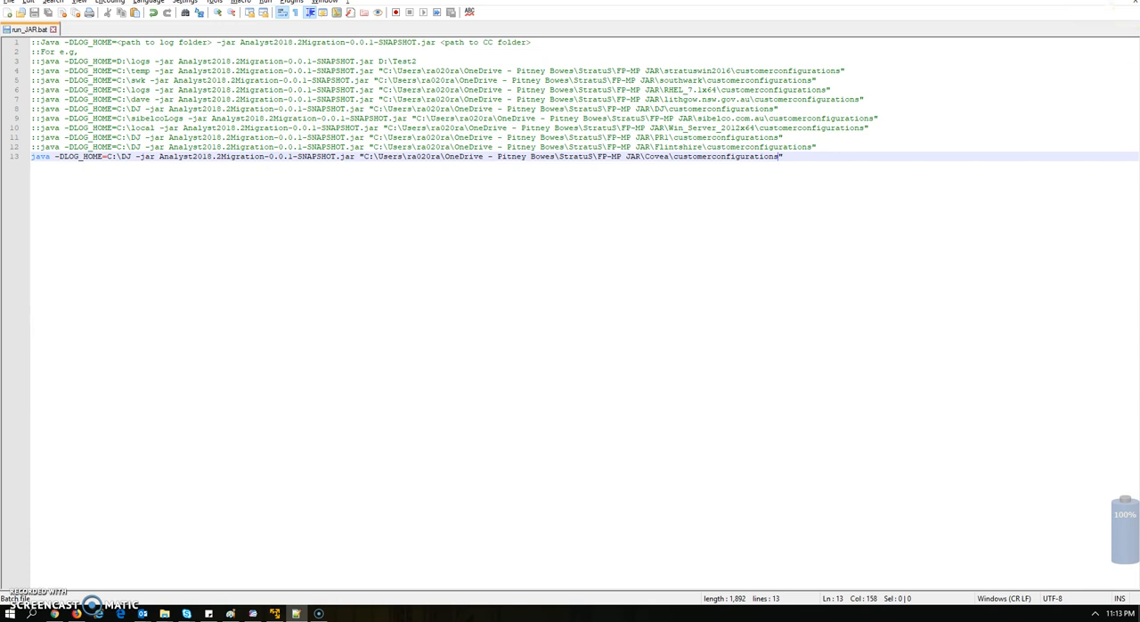
# Place the C:\DJ folder window beside the jar_24-Nov_2030 folder and execute run_JAR.bat
pyautogui.click(1072, 1)
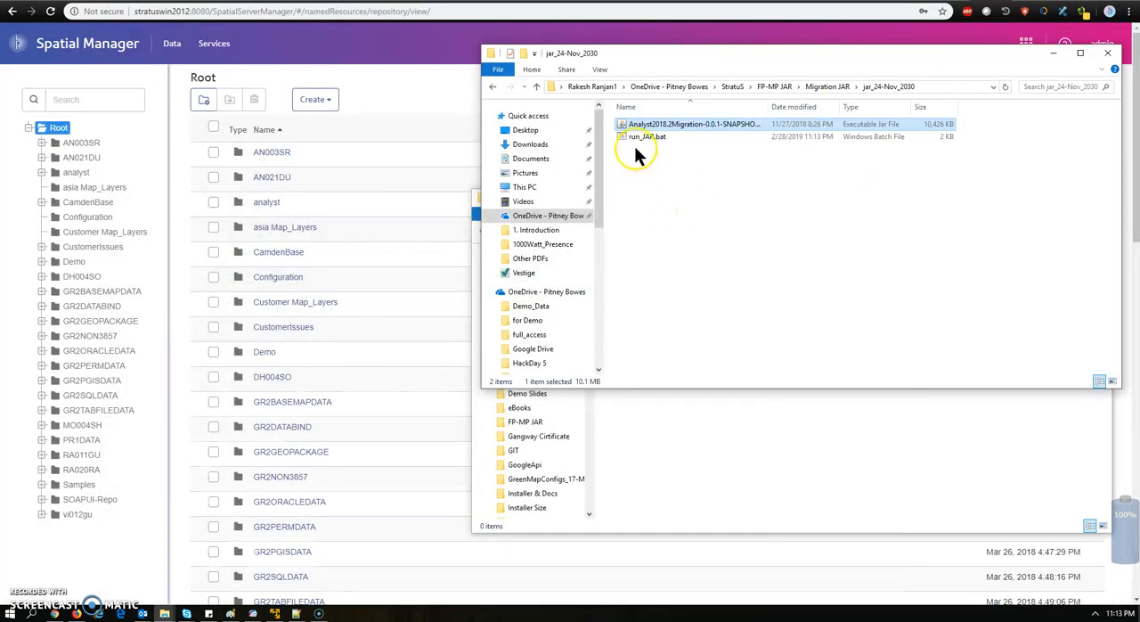
pyautogui.click(682, 428)
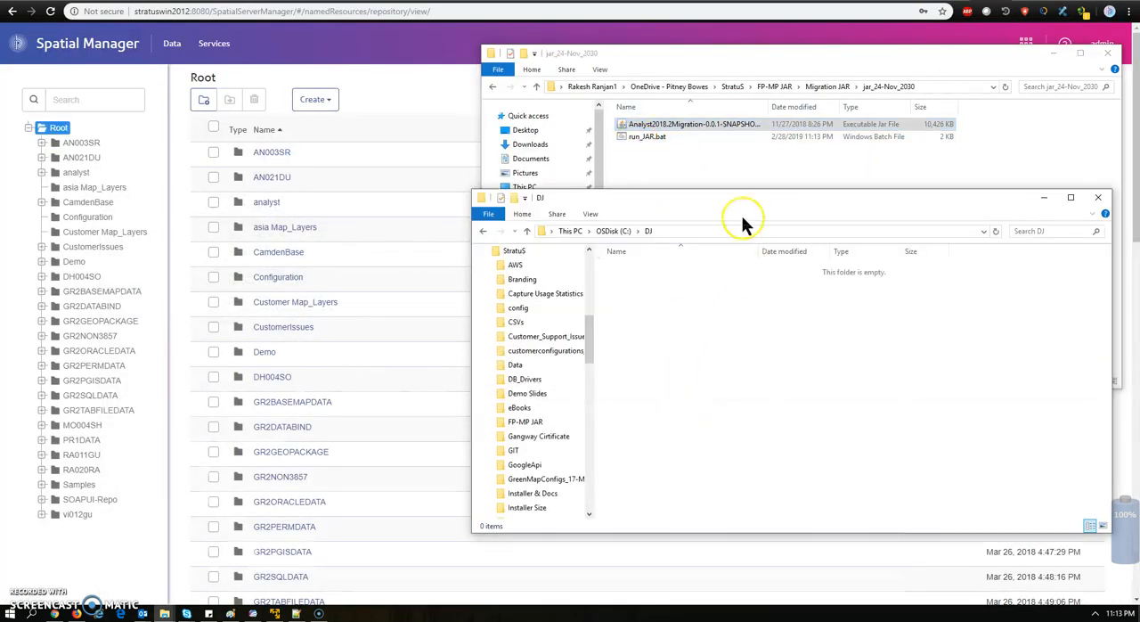
pyautogui.moveTo(739, 205); pyautogui.dragTo(277, 255)
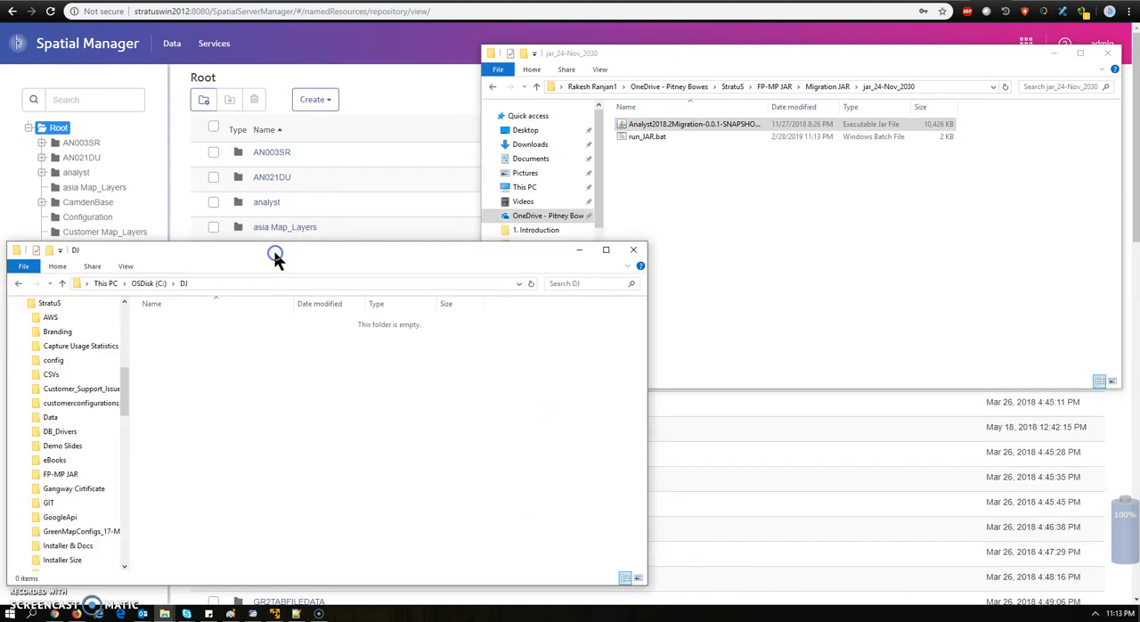
pyautogui.click(653, 140)
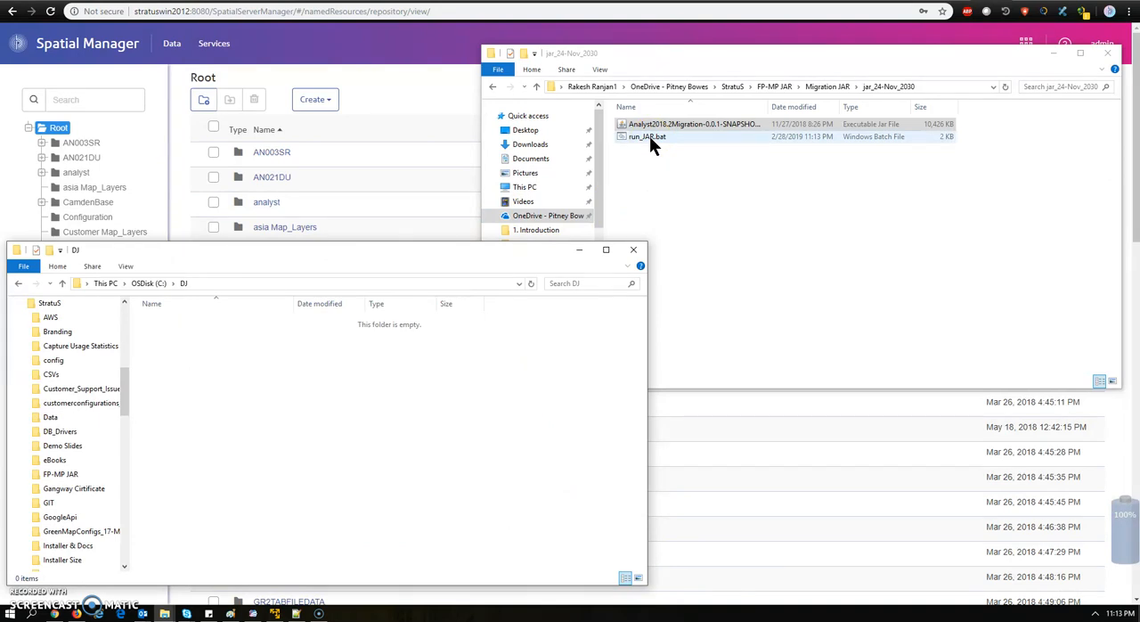
pyautogui.doubleClick(650, 139)
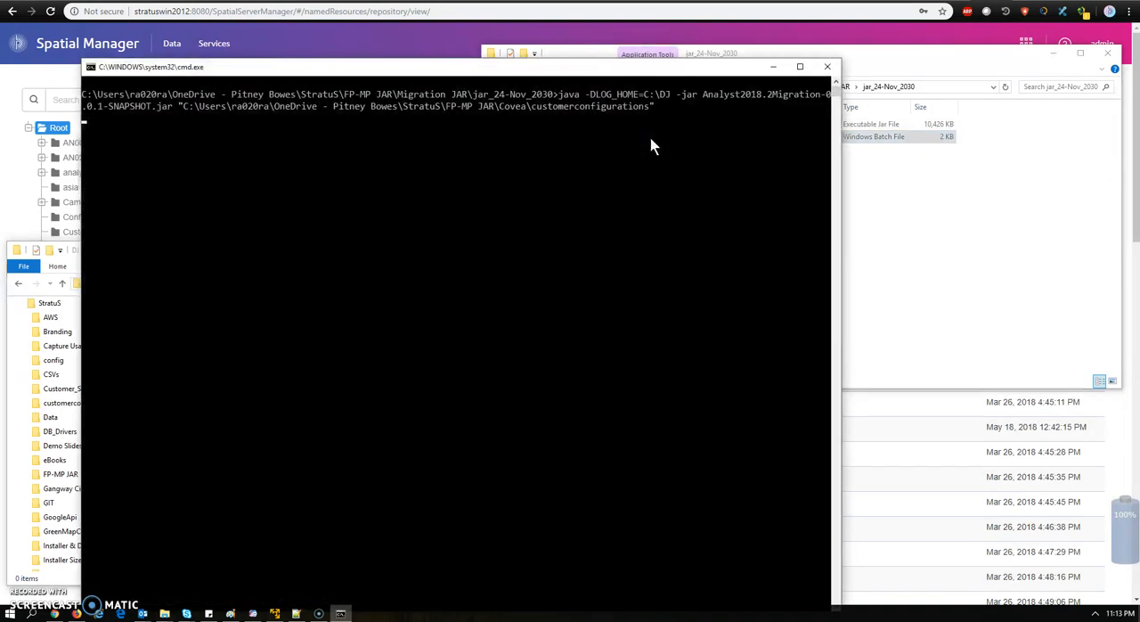
pyautogui.moveTo(650, 77); pyautogui.dragTo(873, 41)
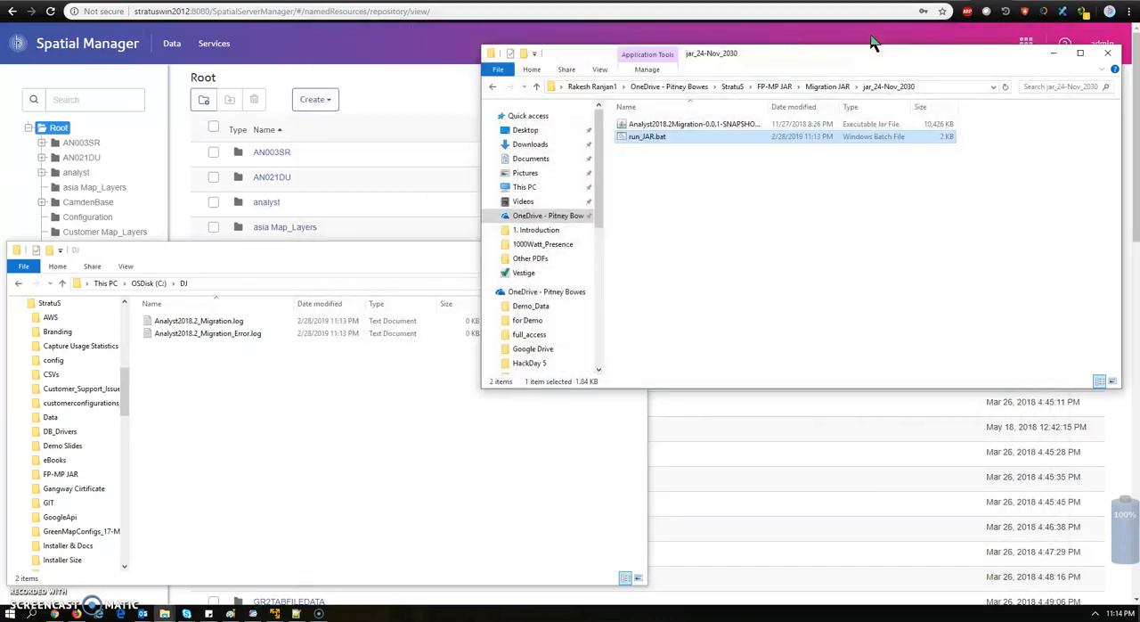
# Check the size of Analyst2018.2_Migration_Error.log in C:\DJ and open Analyst2018.2_Migration.log in Notepad++
pyautogui.click(423, 406)
pyautogui.click(269, 337)
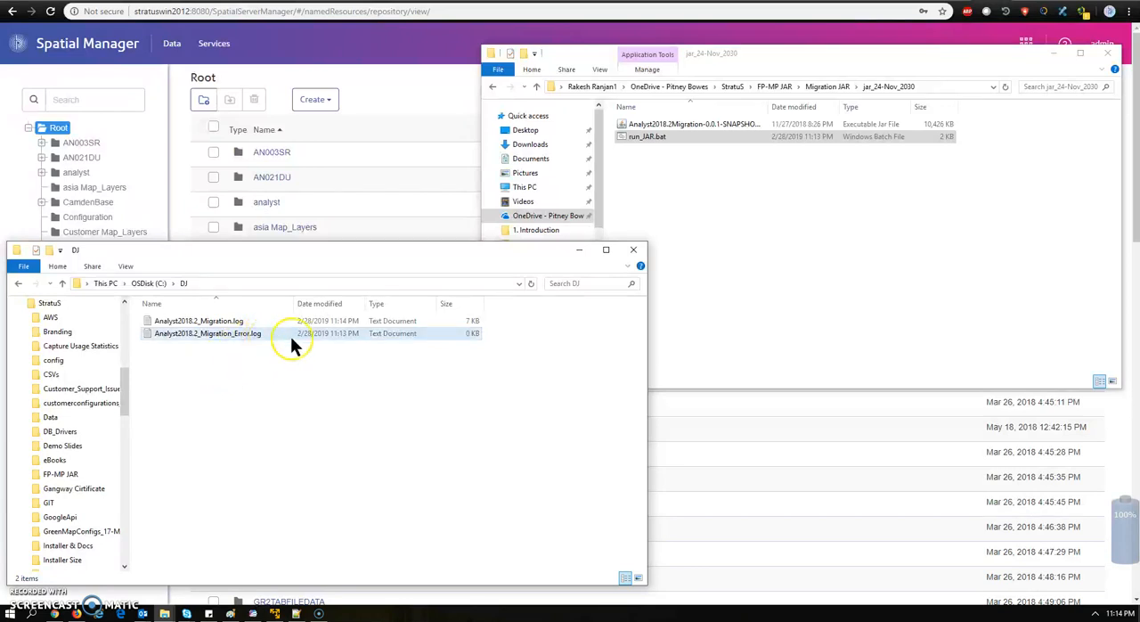
pyautogui.click(450, 336)
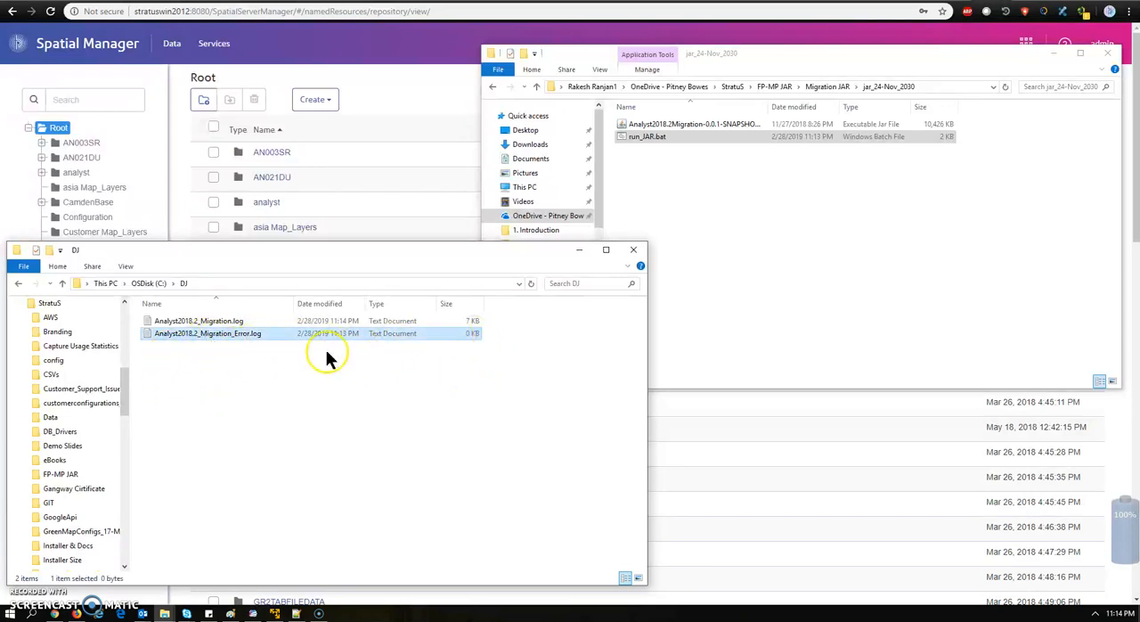
pyautogui.rightClick(220, 323)
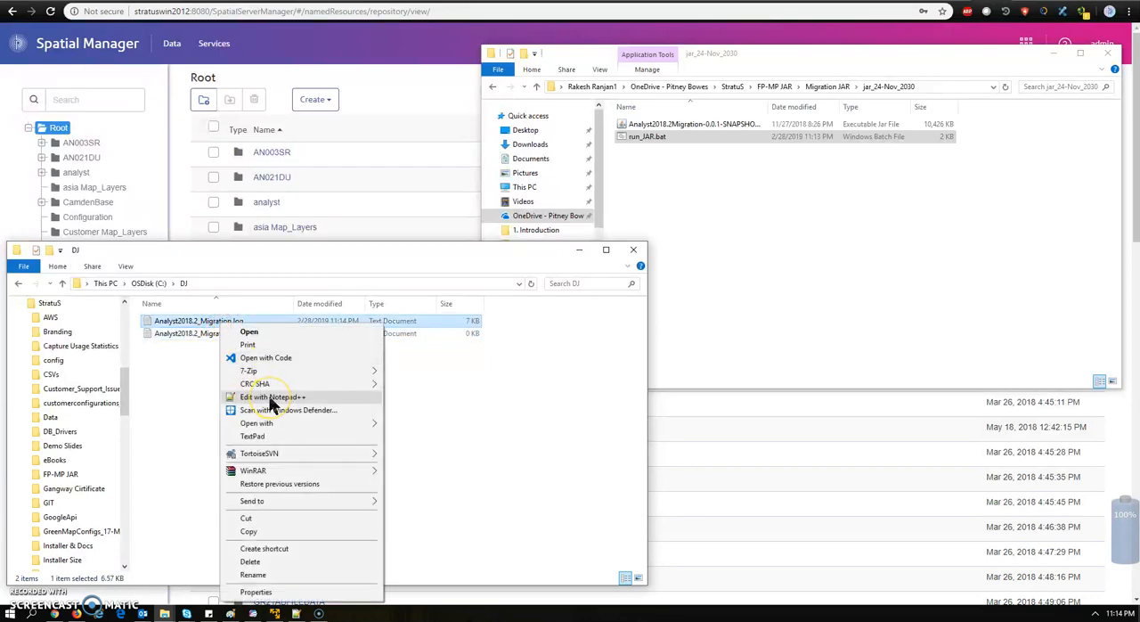
pyautogui.click(272, 397)
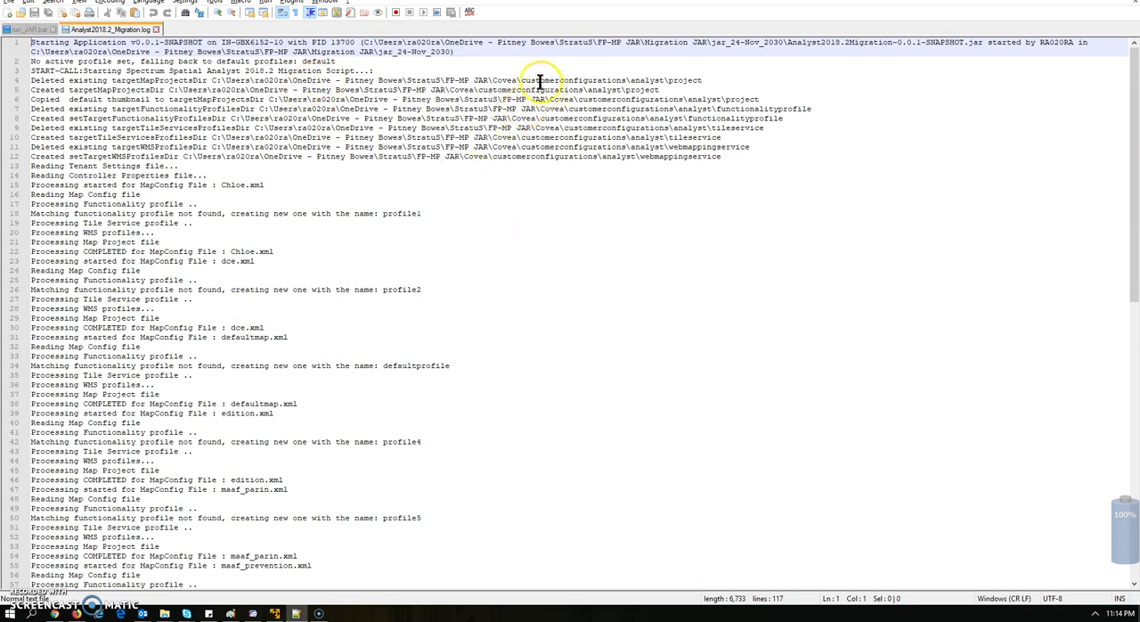
# Read through the migration log's startup lines and the processing entries for each map config file
pyautogui.moveTo(502, 42); pyautogui.dragTo(763, 55)
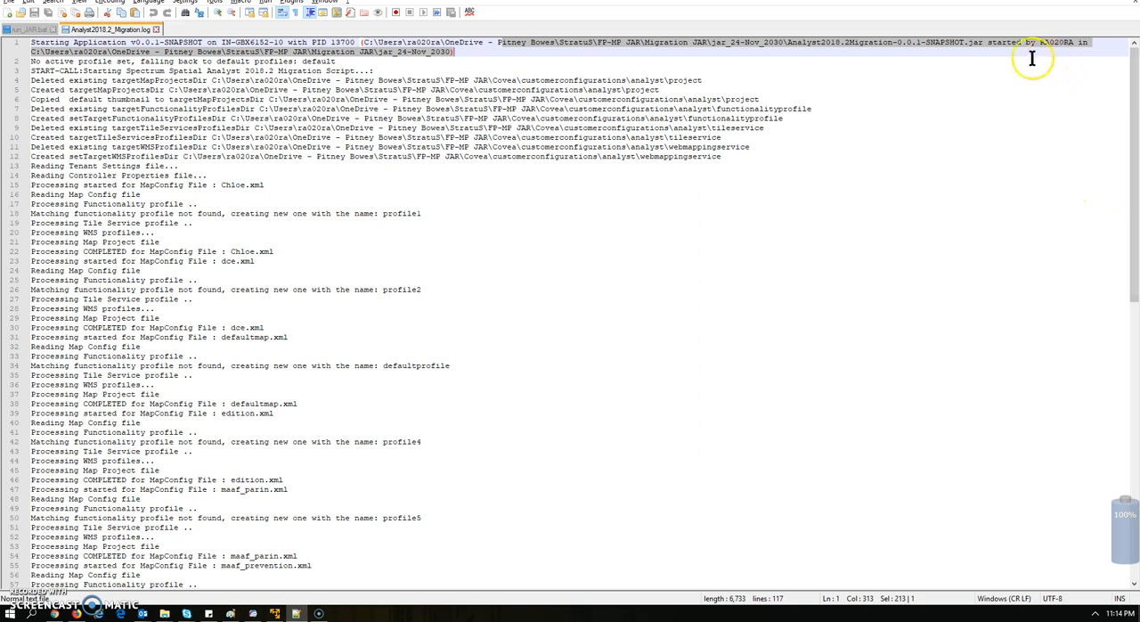
pyautogui.moveTo(969, 46); pyautogui.dragTo(1004, 58)
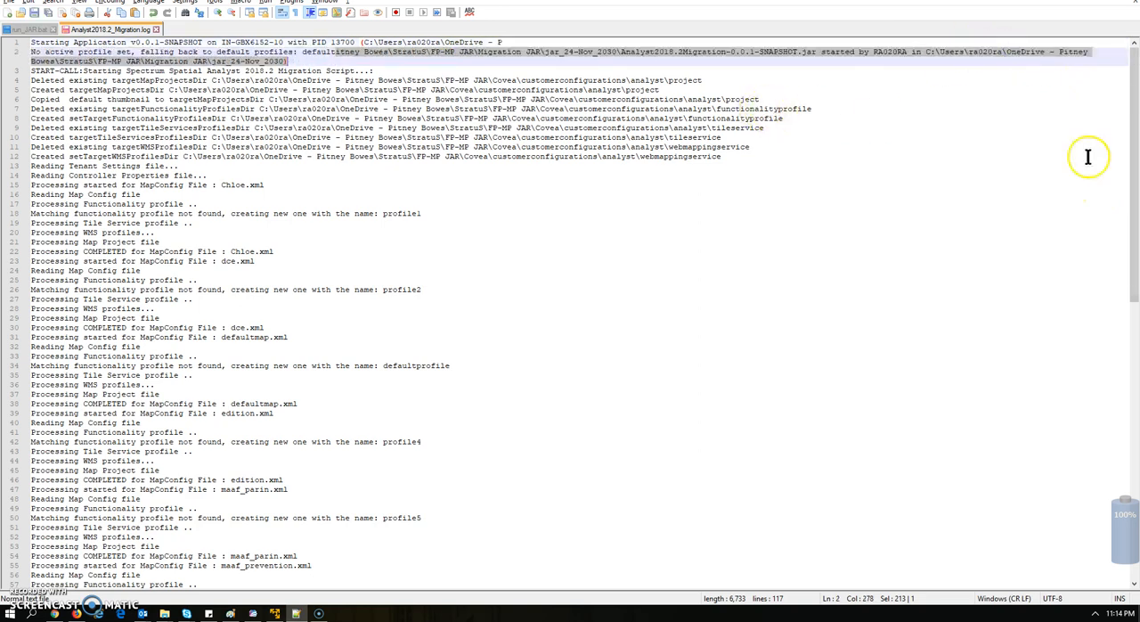
pyautogui.moveTo(1134, 140); pyautogui.dragTo(1134, 425)
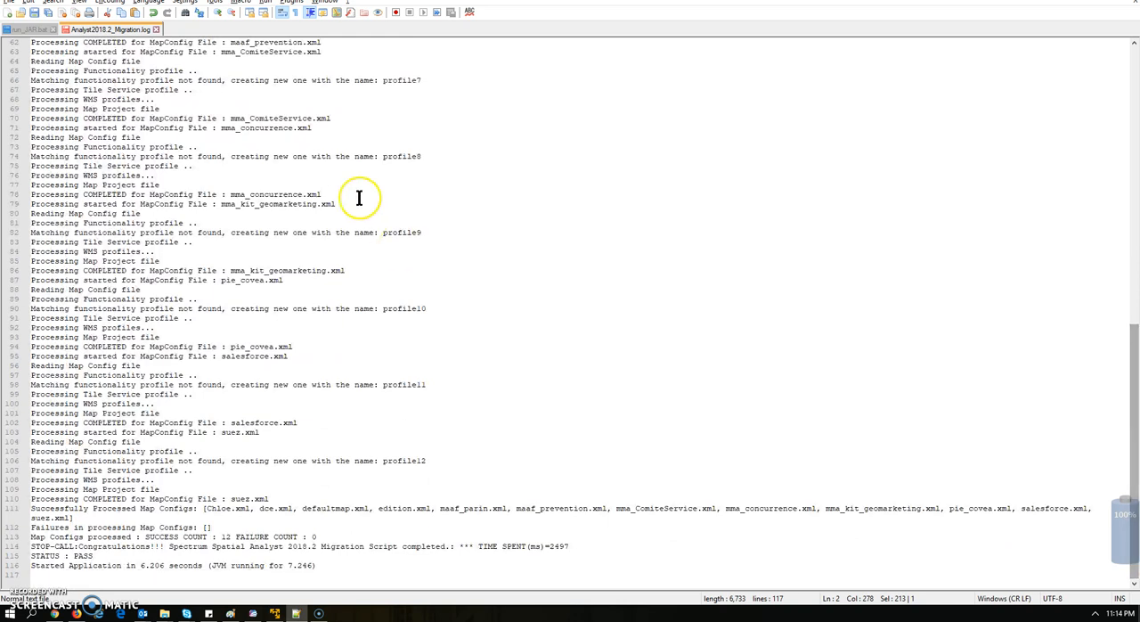
pyautogui.moveTo(390, 182); pyautogui.dragTo(445, 356)
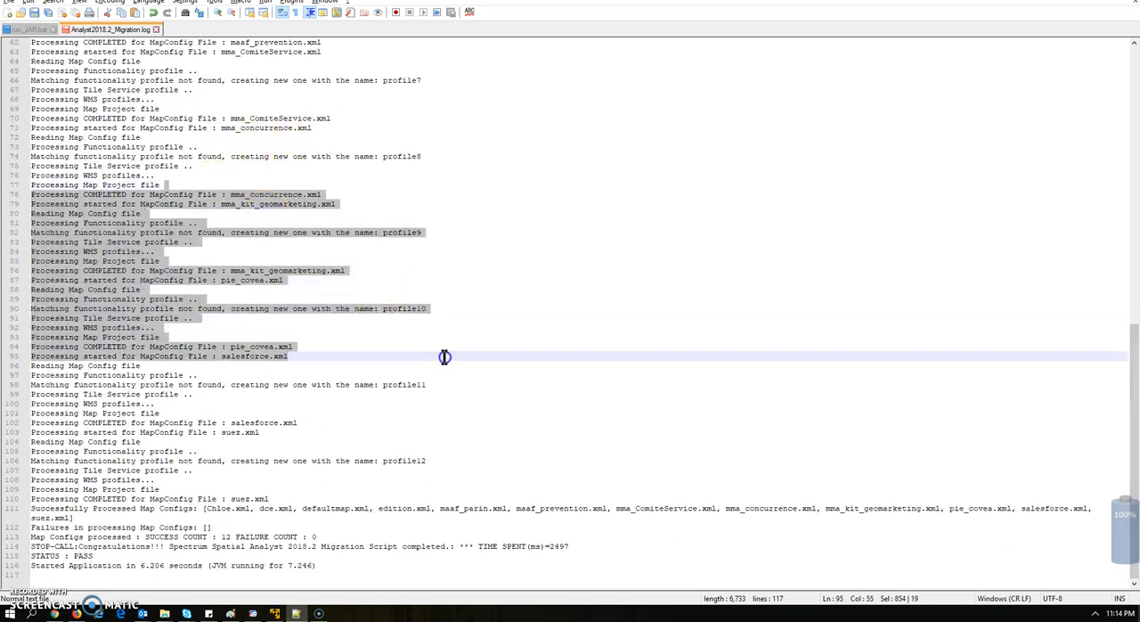
pyautogui.click(186, 384)
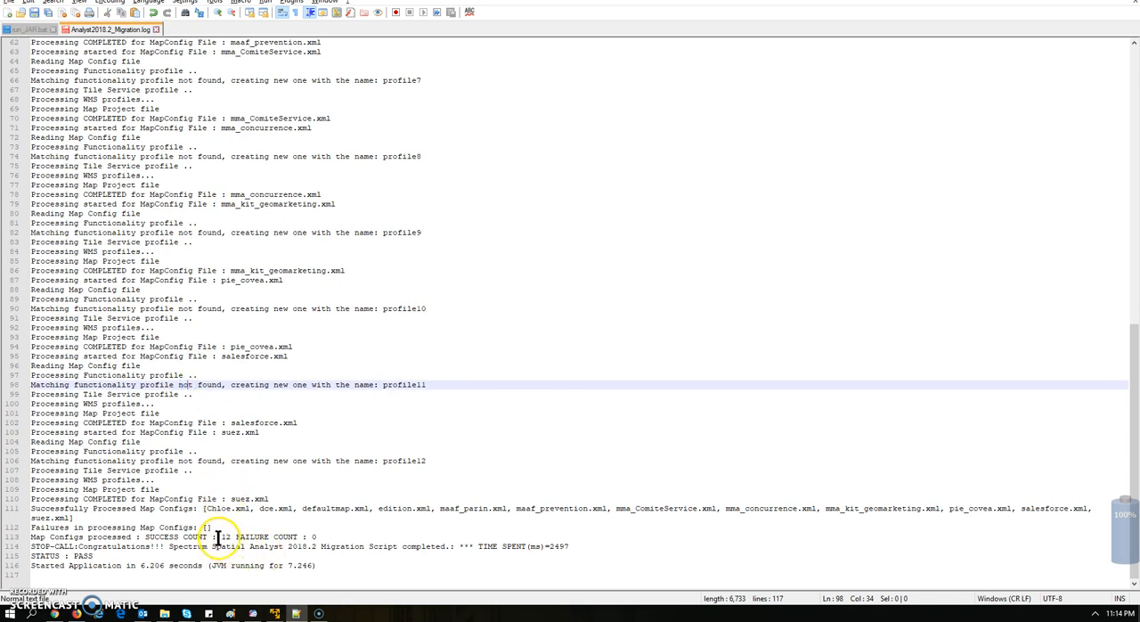
# Check the success count, failure count and status at the log's end, then close the log without saving and exit Notepad++
pyautogui.moveTo(148, 536); pyautogui.dragTo(201, 539)
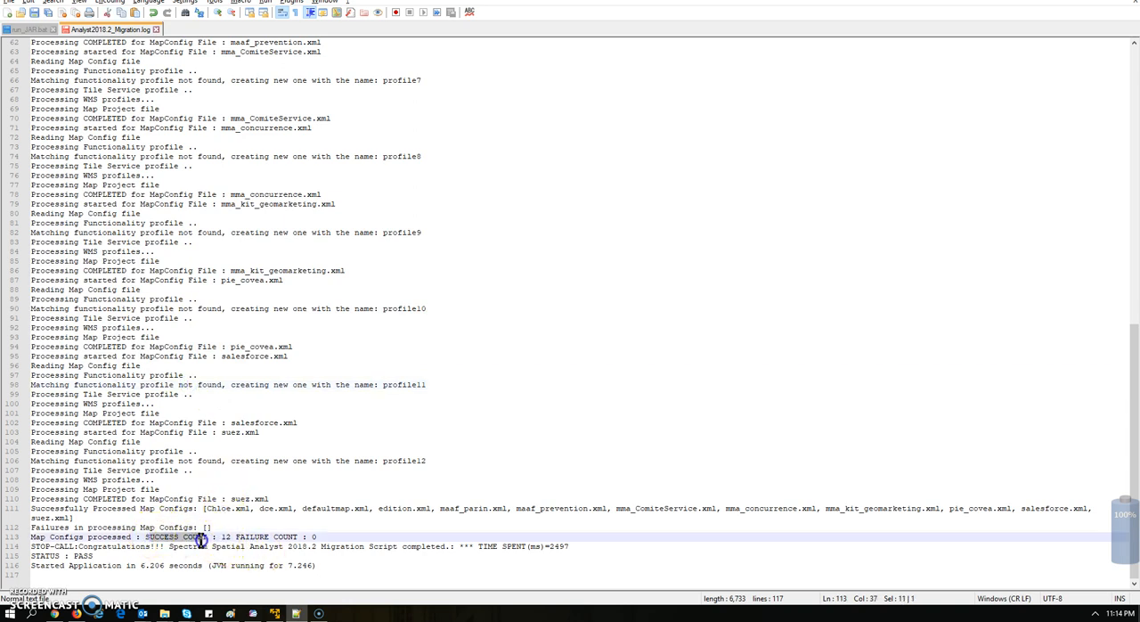
pyautogui.click(216, 536)
pyautogui.moveTo(312, 535); pyautogui.dragTo(329, 535)
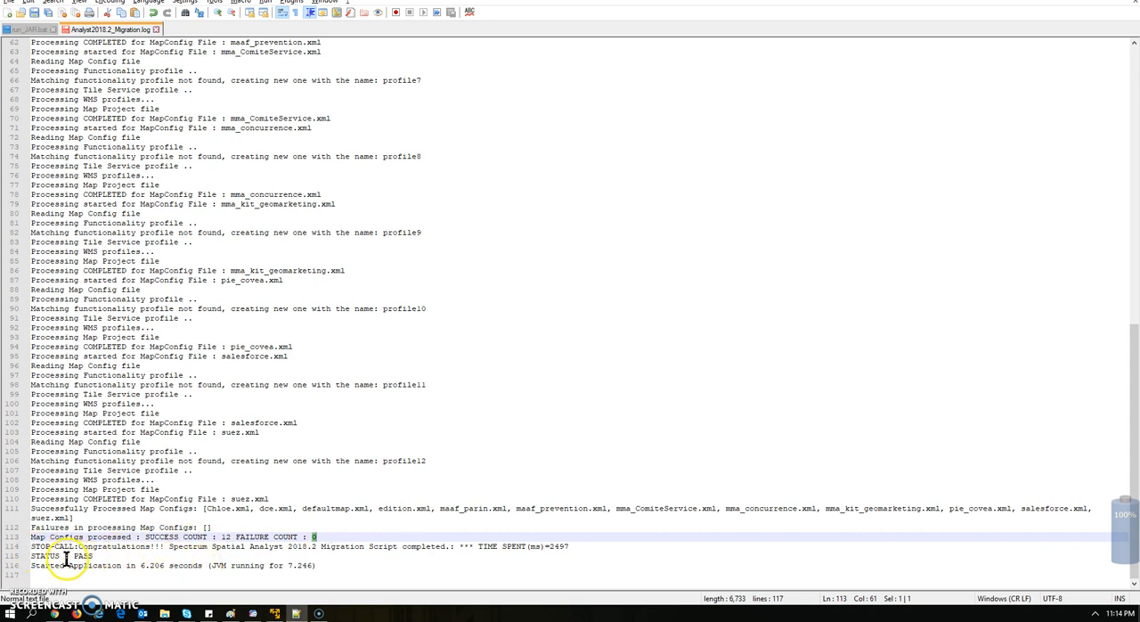
pyautogui.moveTo(73, 556); pyautogui.dragTo(101, 557)
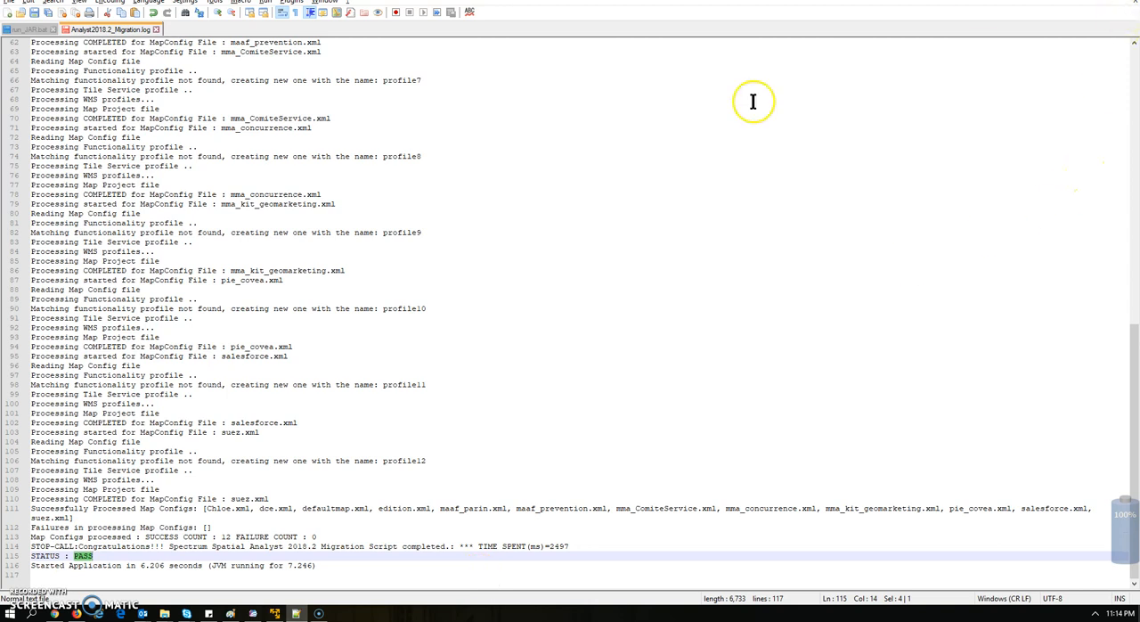
pyautogui.click(156, 29)
pyautogui.click(593, 351)
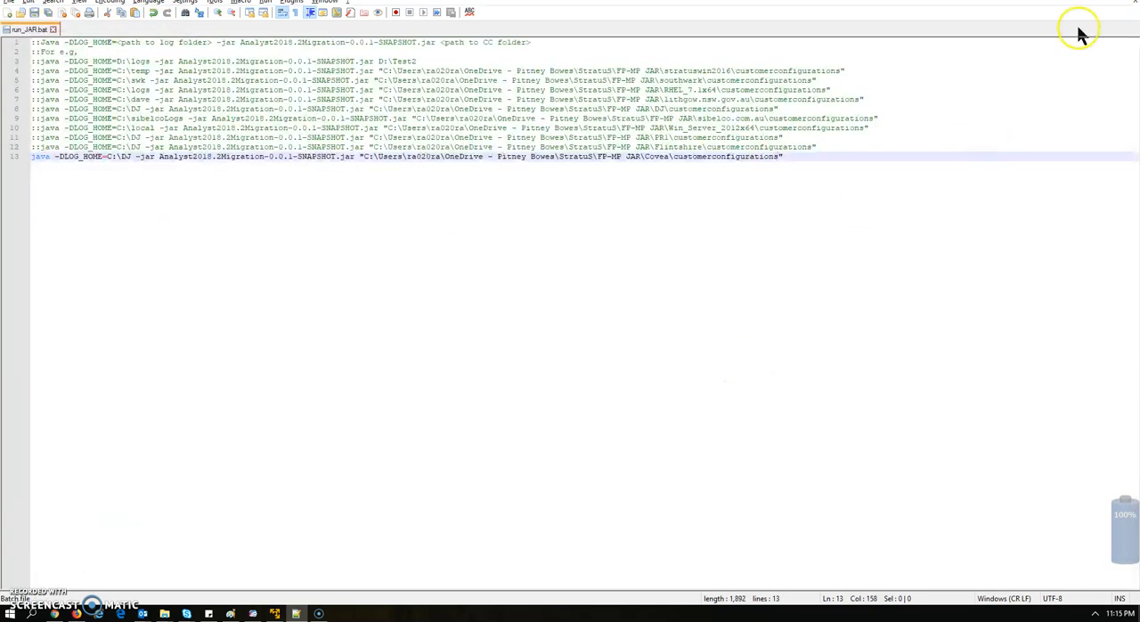
pyautogui.click(1128, 0)
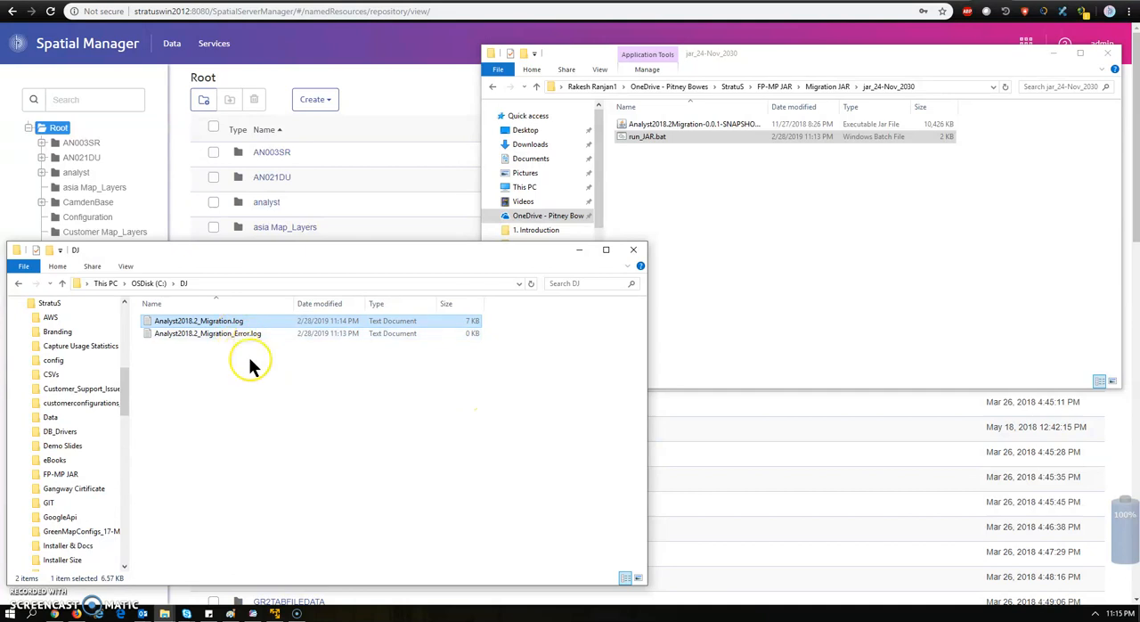
# Go from the jar_24-Nov_2030 folder to FP-MP JAR\Covea\customerconfigurations\analyst
pyautogui.click(492, 88)
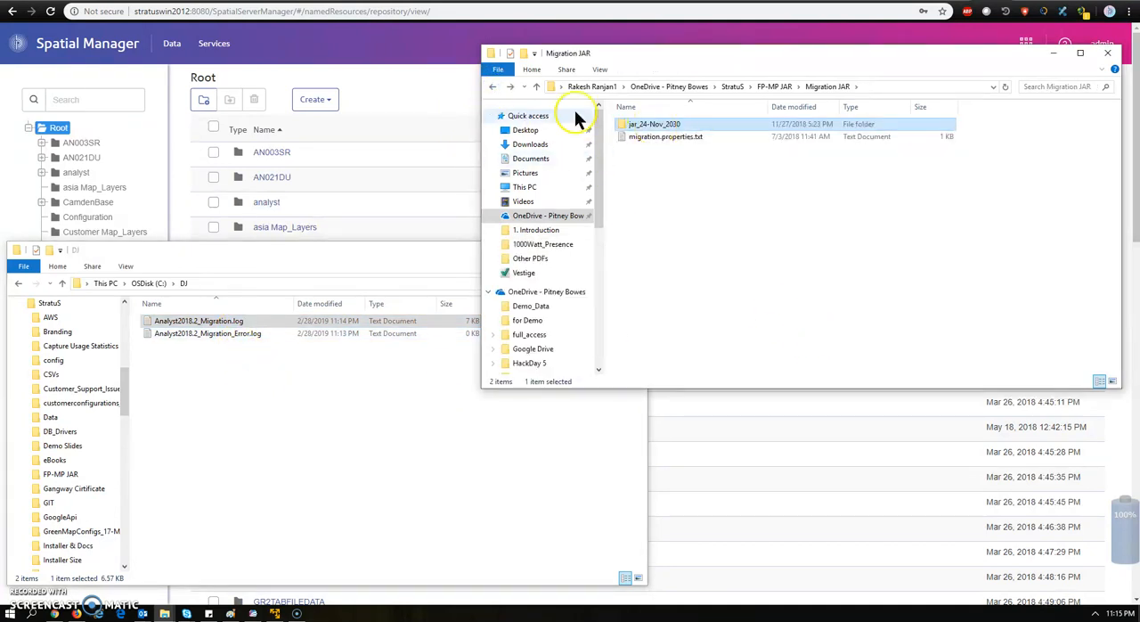
pyautogui.click(495, 90)
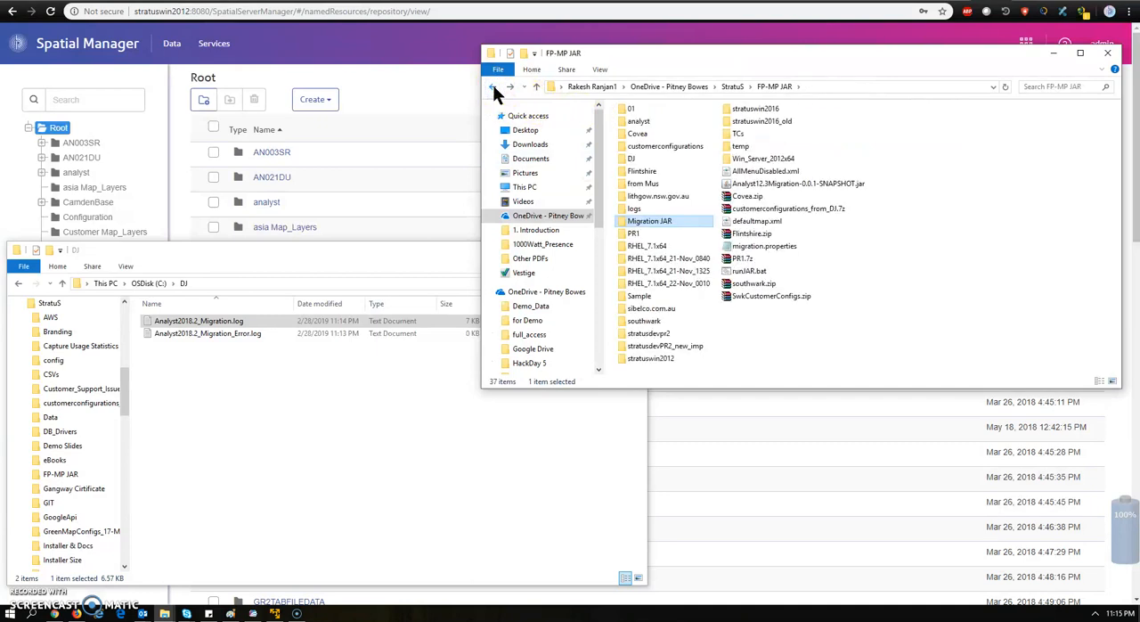
pyautogui.doubleClick(647, 133)
pyautogui.doubleClick(643, 128)
pyautogui.click(643, 138)
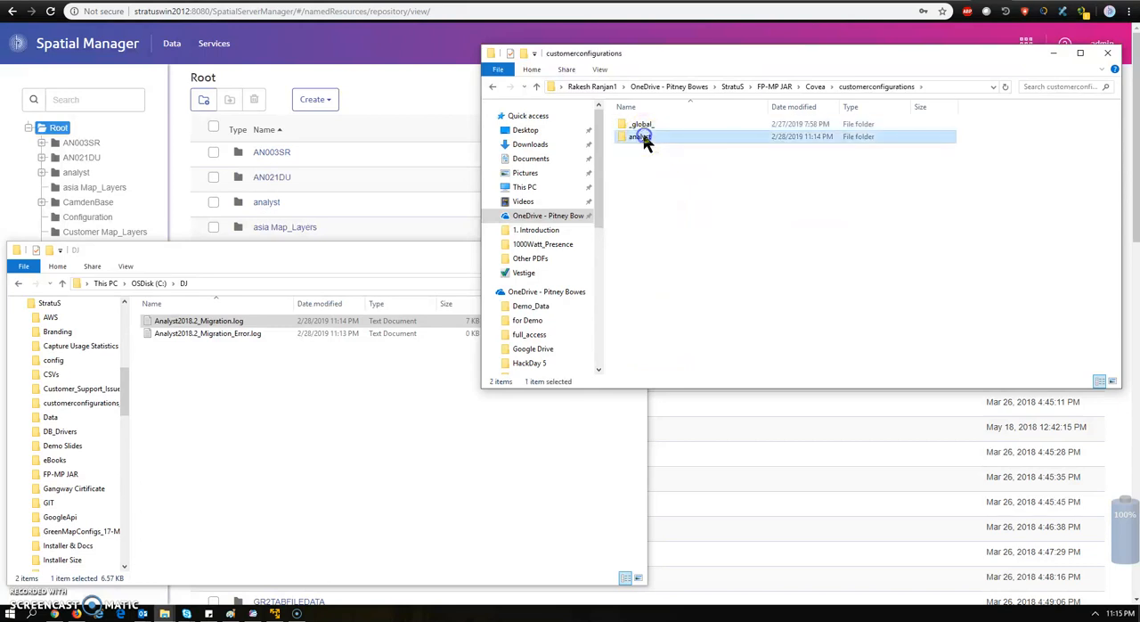
pyautogui.doubleClick(643, 138)
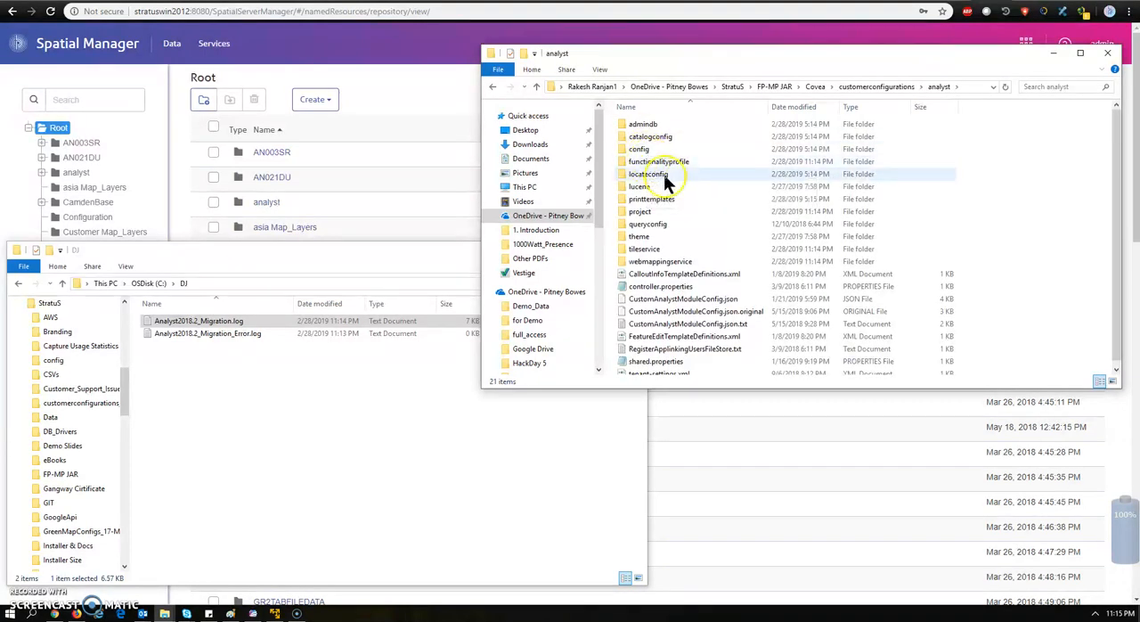
# Inspect the map config files in the config folder and the profile files in the functionalityprofile folder, returning to analyst
pyautogui.doubleClick(647, 150)
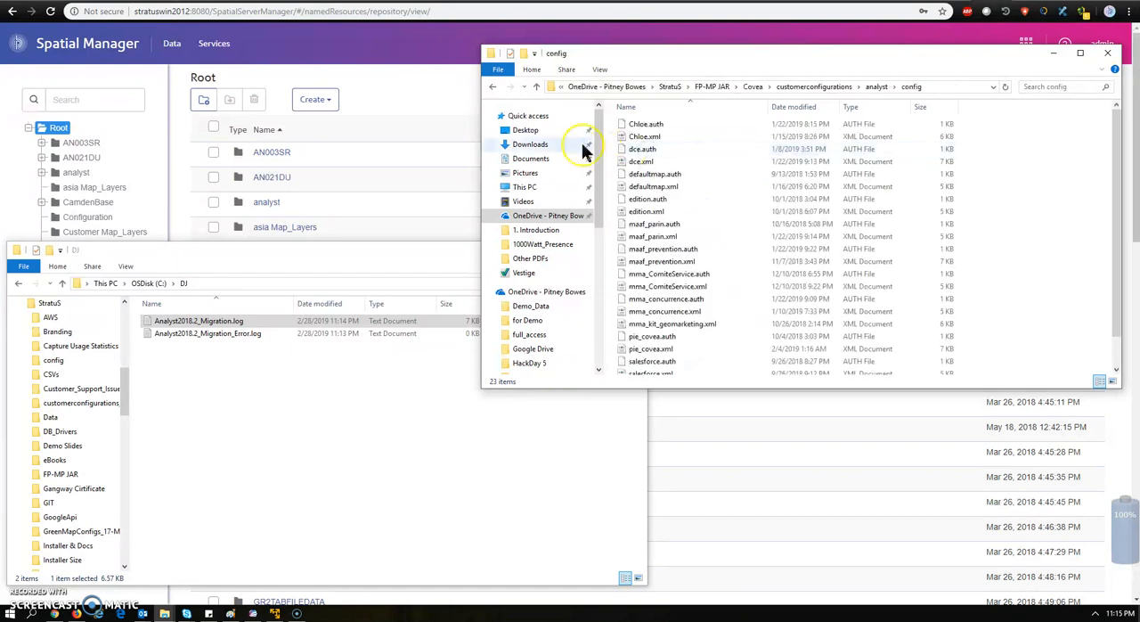
pyautogui.click(493, 90)
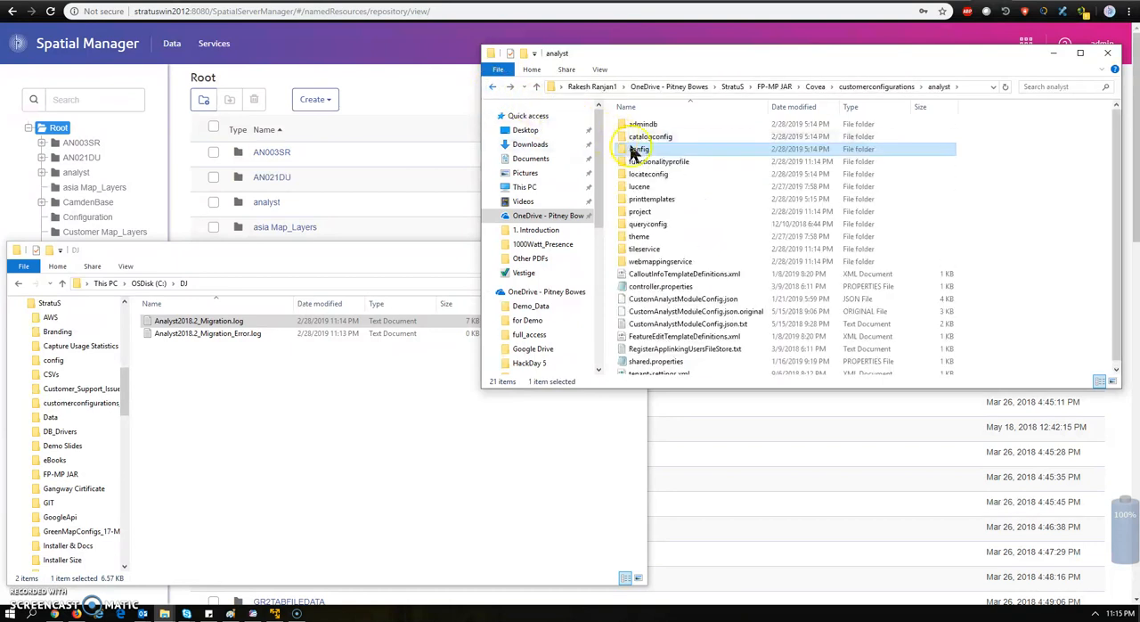
pyautogui.doubleClick(647, 163)
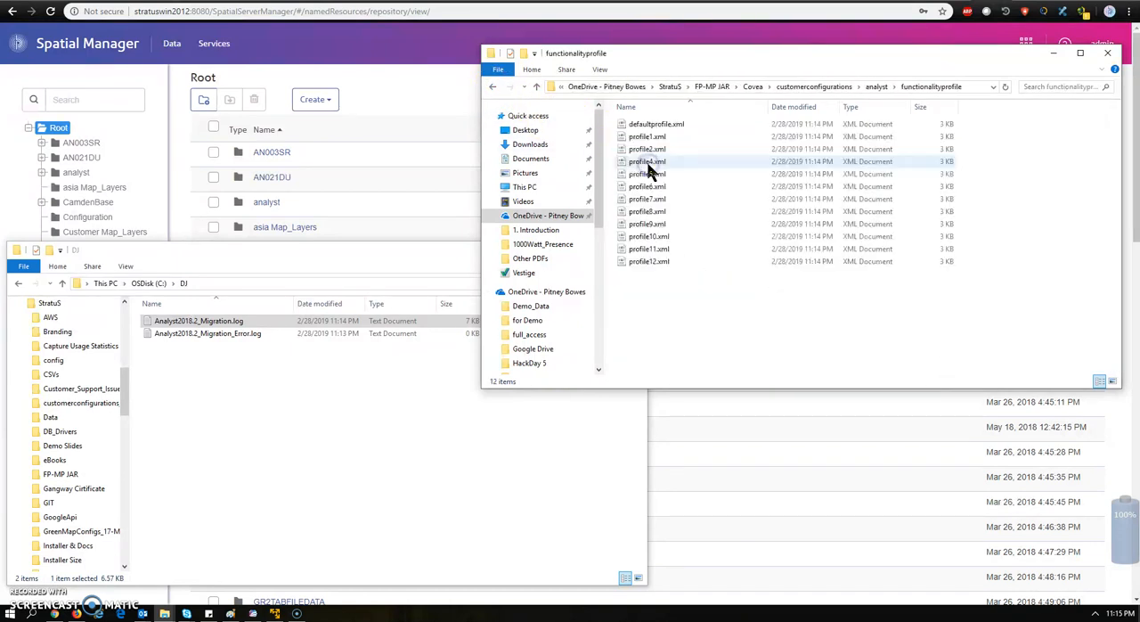
pyautogui.click(495, 87)
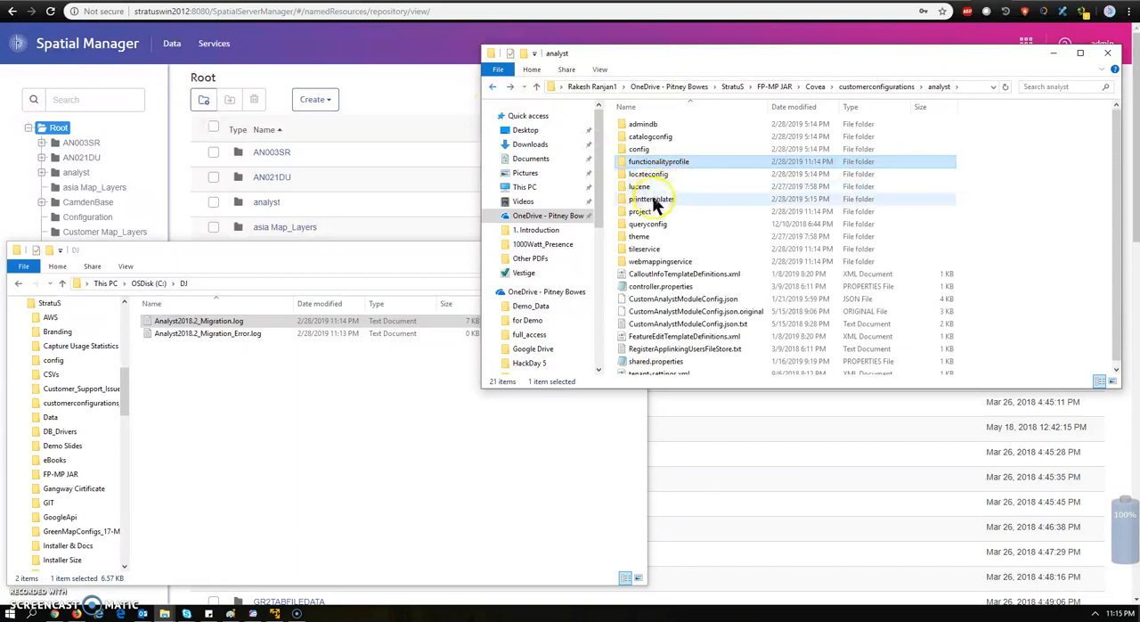
# Inspect the migrated files in the project folder and the tileservice folder, returning to analyst
pyautogui.doubleClick(651, 214)
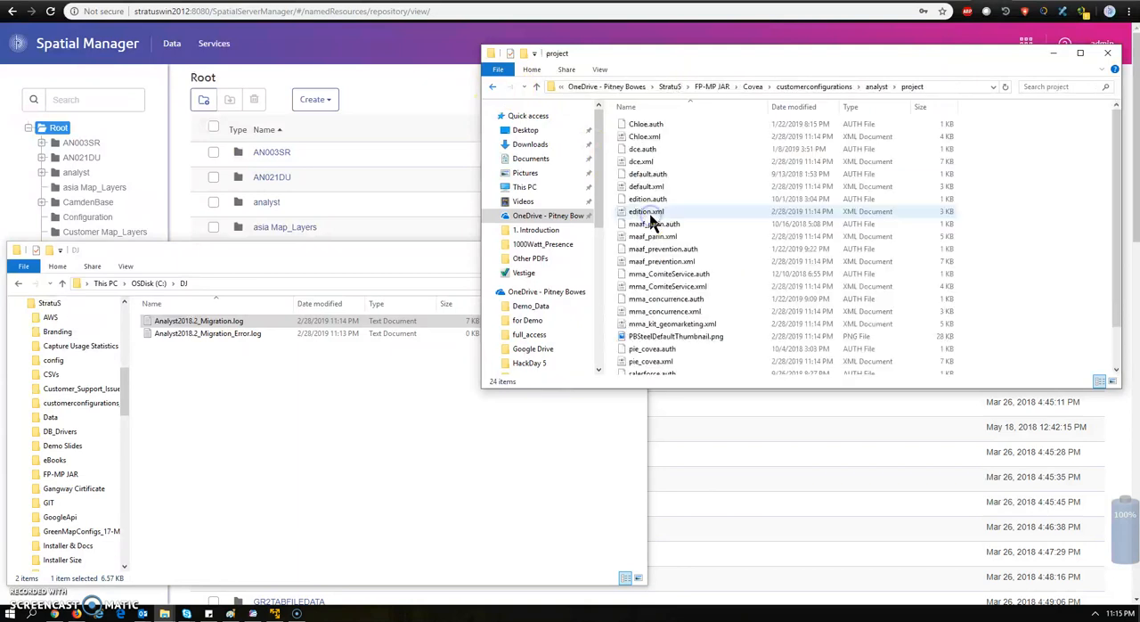
pyautogui.click(492, 86)
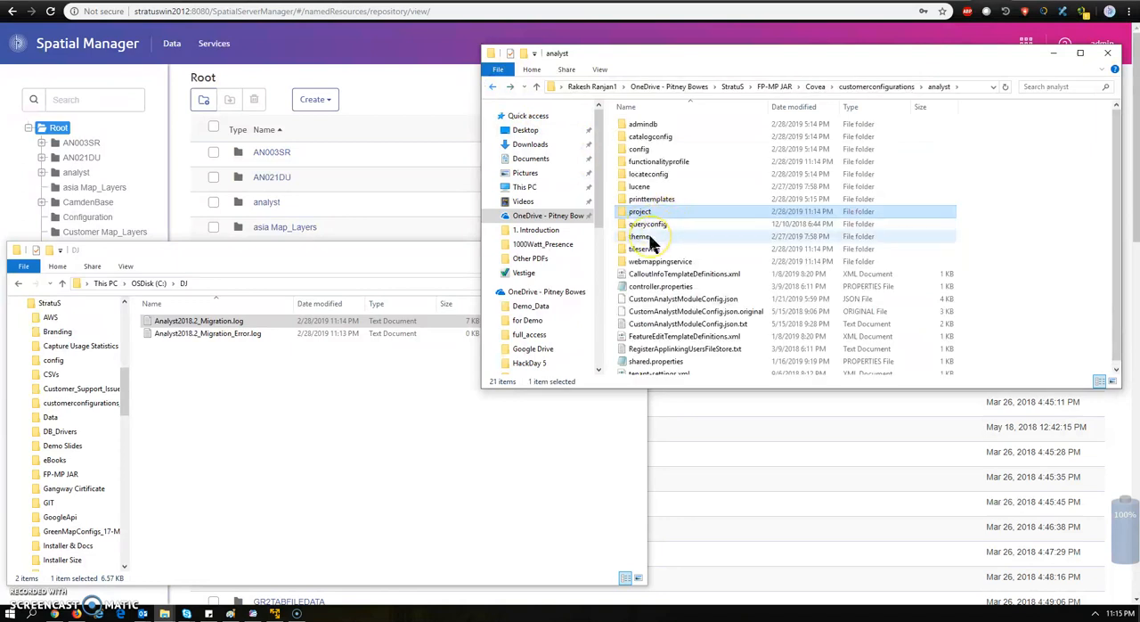
pyautogui.doubleClick(651, 237)
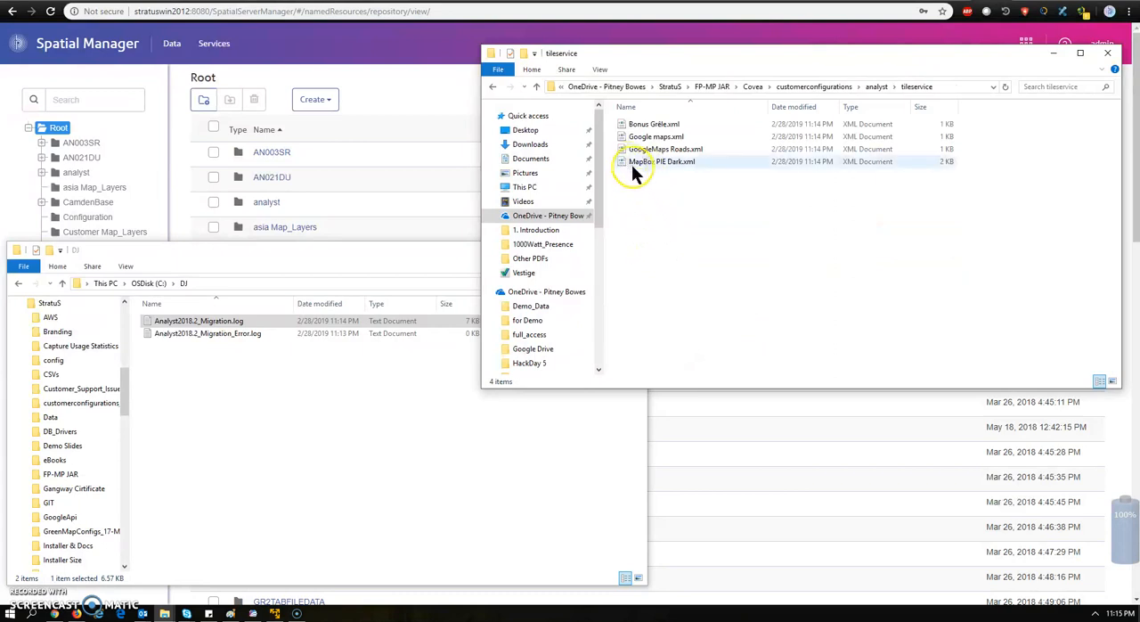
pyautogui.click(493, 91)
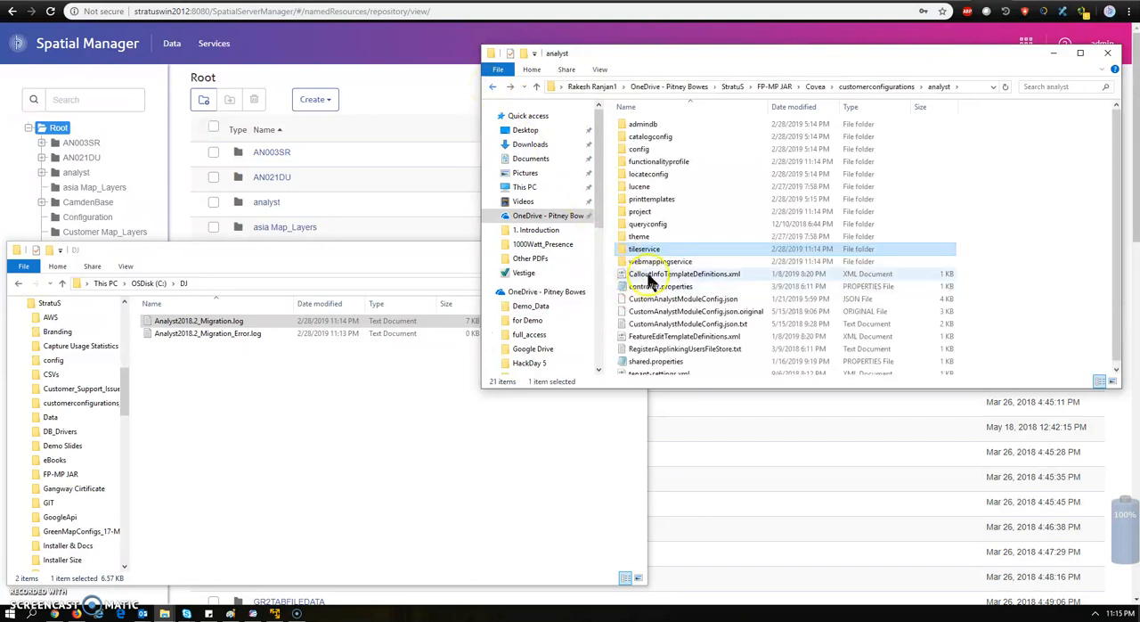
# Look through the contents of the webmappingservice folder and return to the analyst folder
pyautogui.click(653, 264)
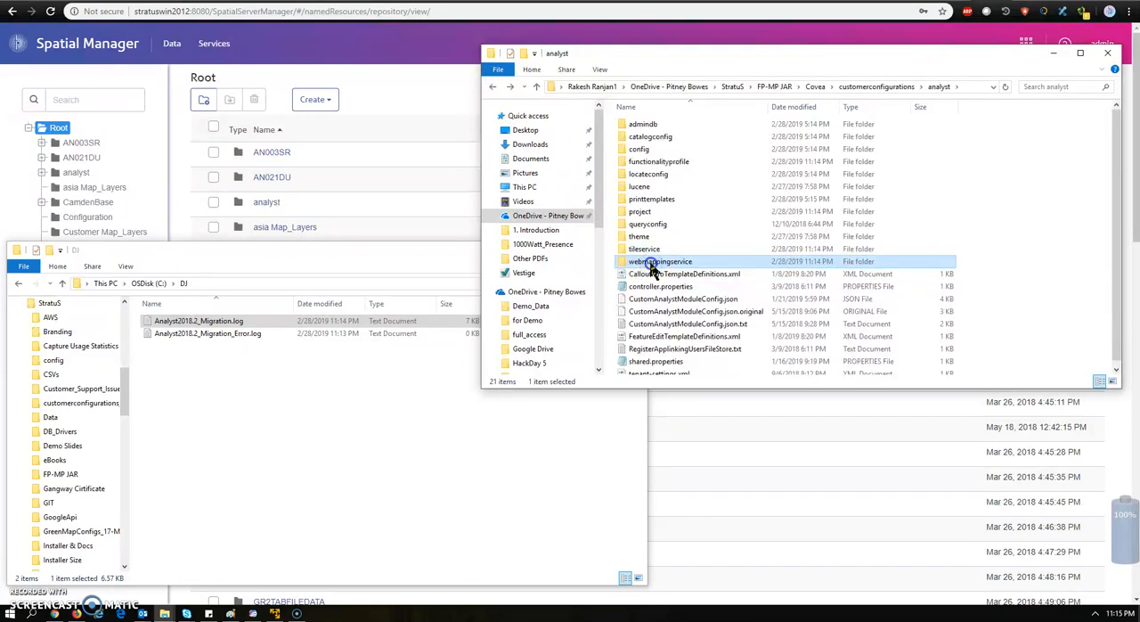
pyautogui.doubleClick(651, 262)
pyautogui.click(493, 92)
pyautogui.click(647, 264)
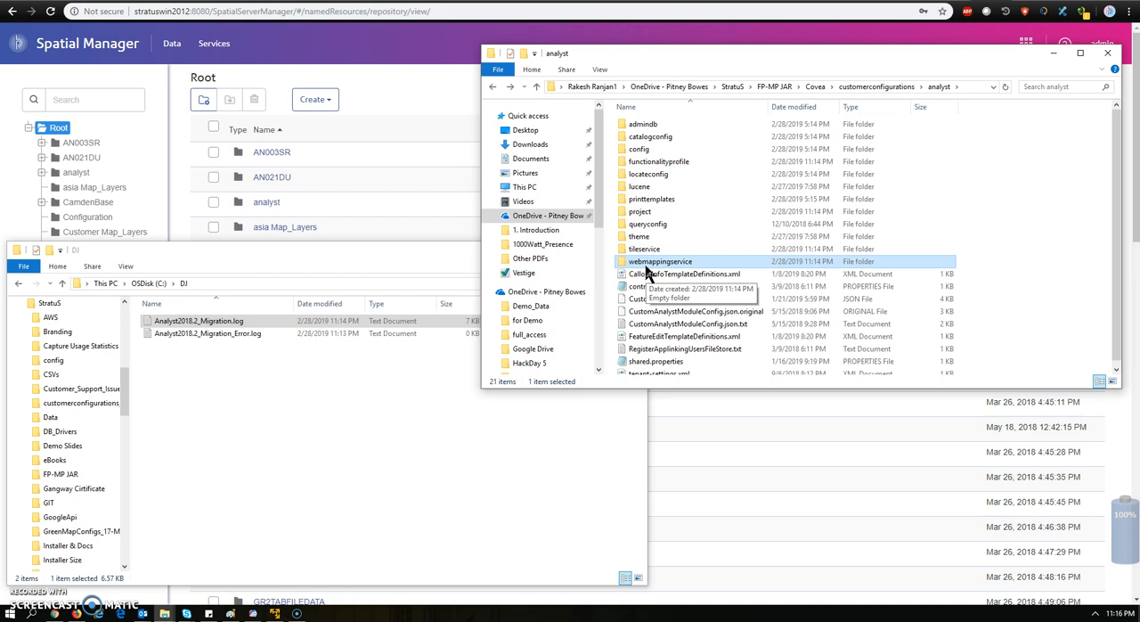
# Open dce.xml from the project folder in Notepad++, check its functionality-profile entry, and close the file
pyautogui.doubleClick(648, 213)
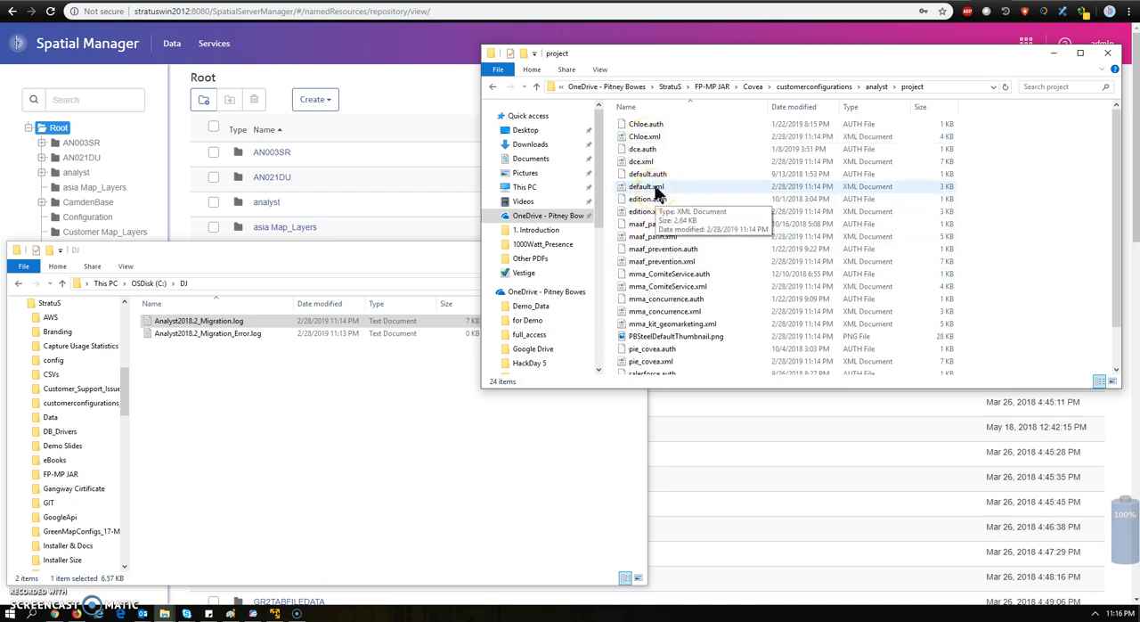
pyautogui.rightClick(648, 165)
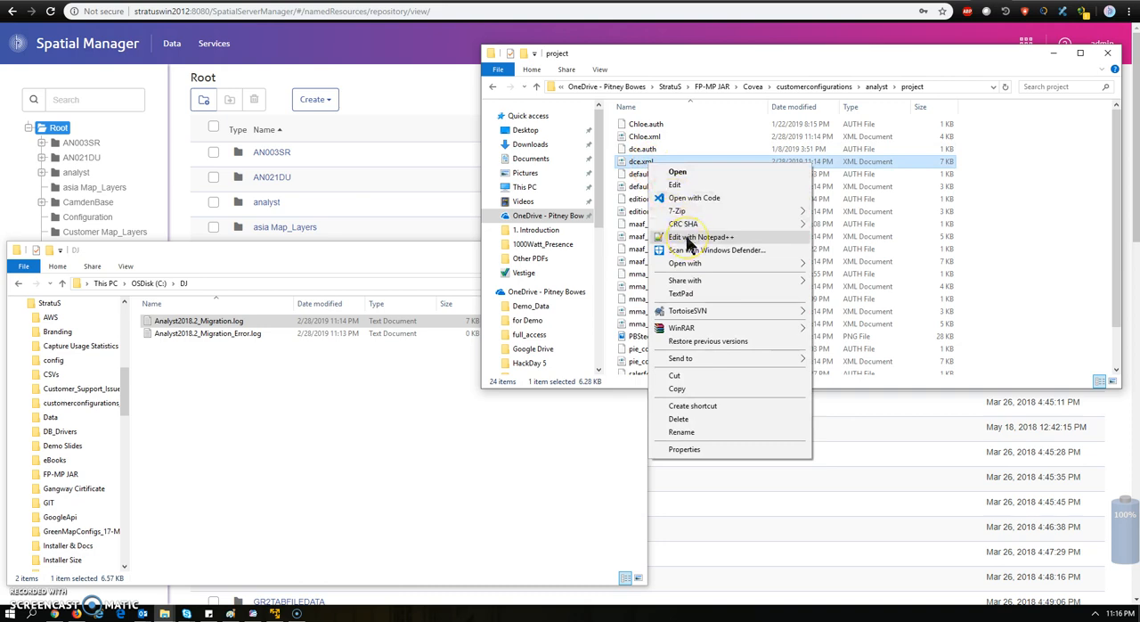
pyautogui.click(688, 239)
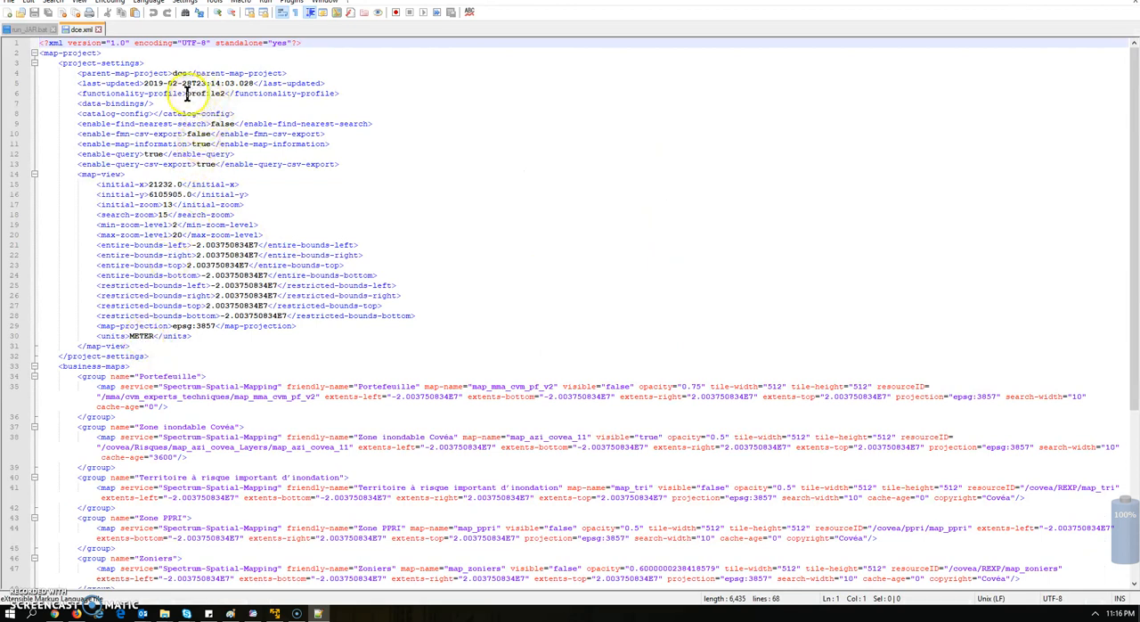
pyautogui.click(117, 94)
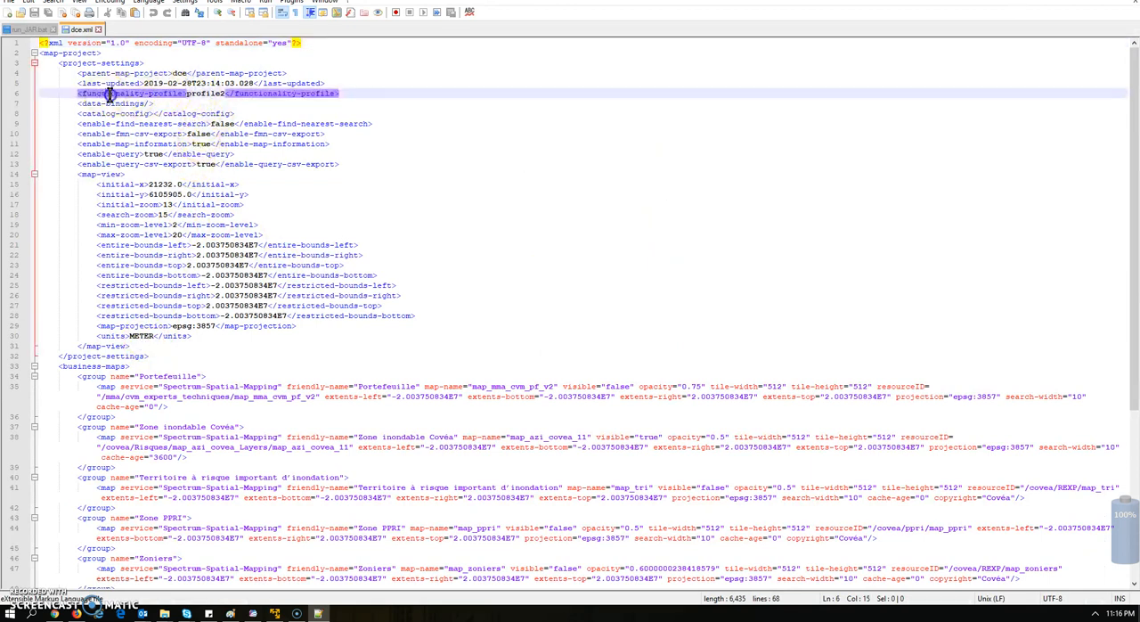
pyautogui.click(200, 96)
pyautogui.tripleClick(204, 95)
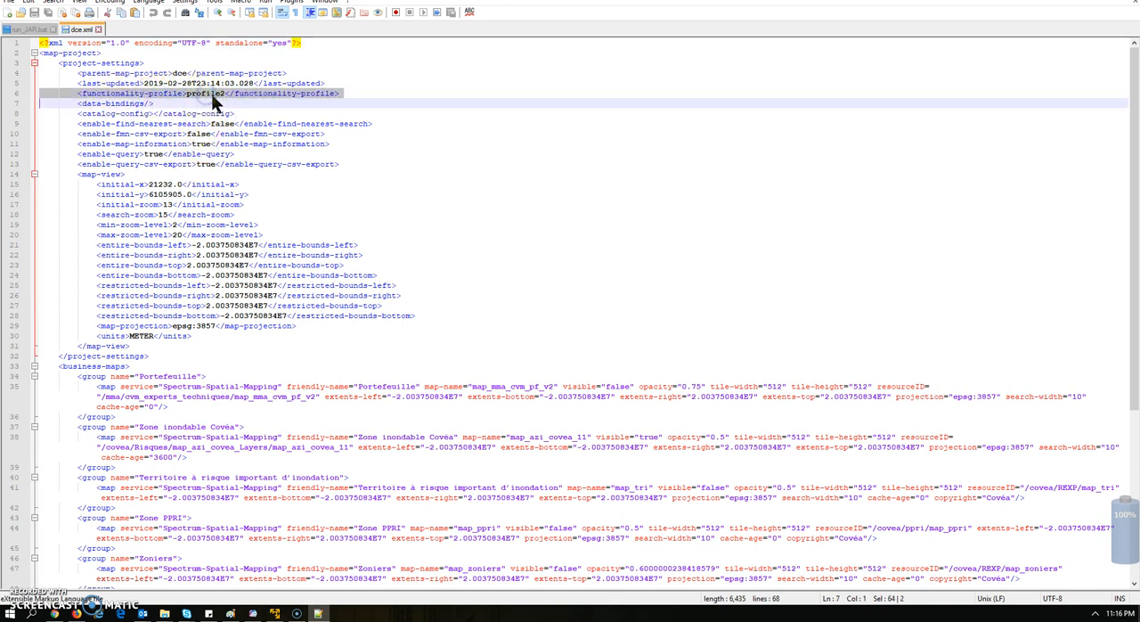
pyautogui.doubleClick(204, 94)
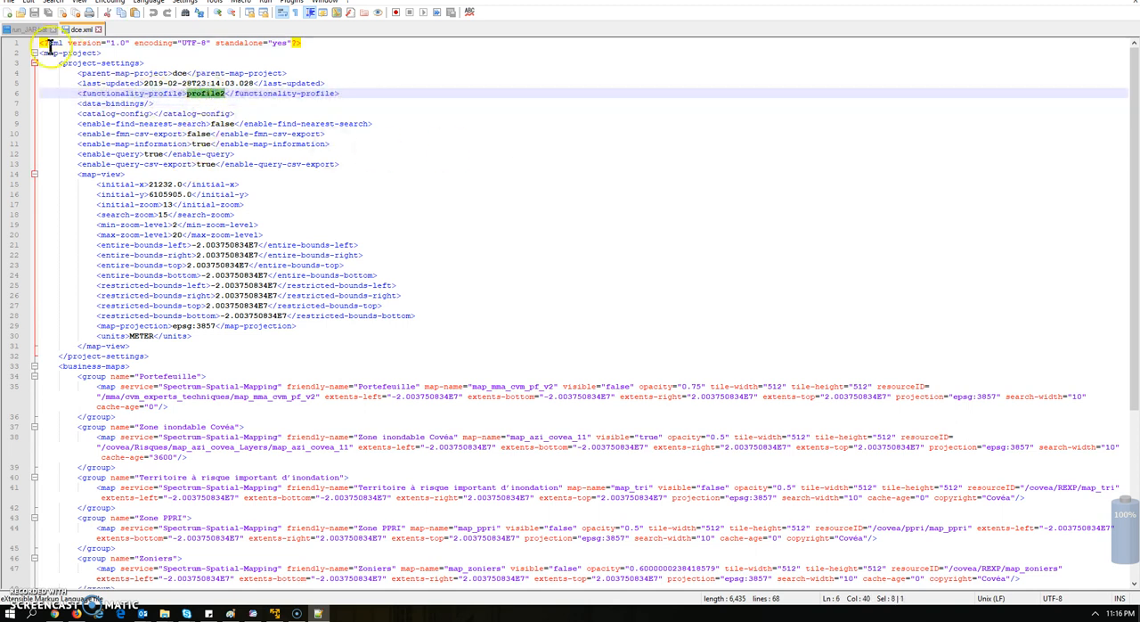
pyautogui.click(98, 30)
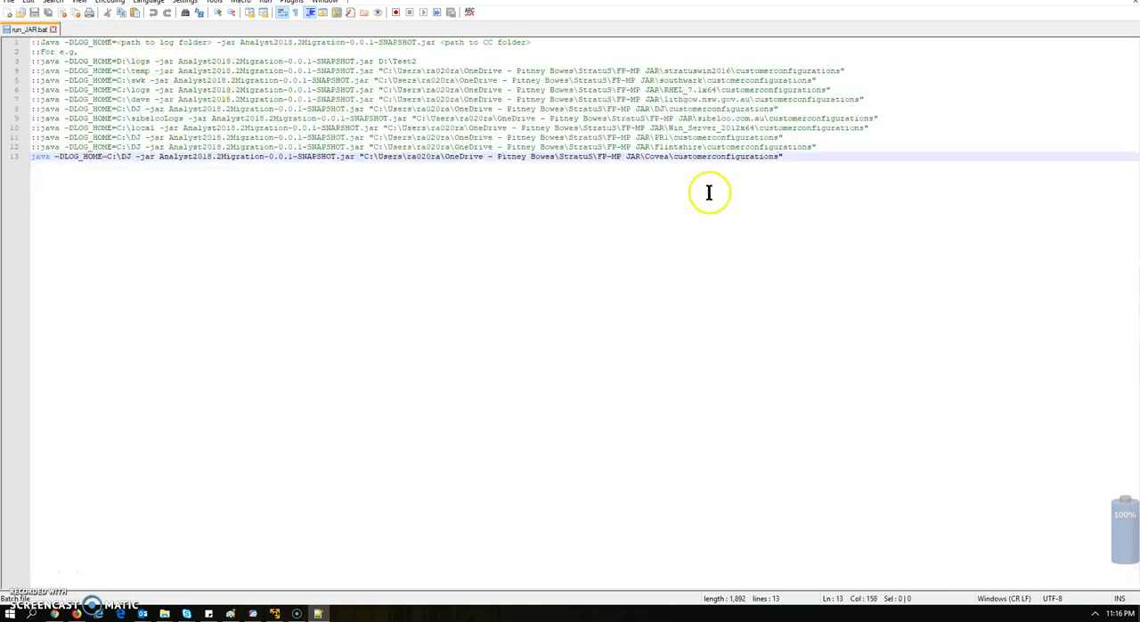
# Open default.xml from the project folder in Notepad++, check its functionality-profile entry, and exit Notepad++
pyautogui.hotkey('alt', 'Tab')
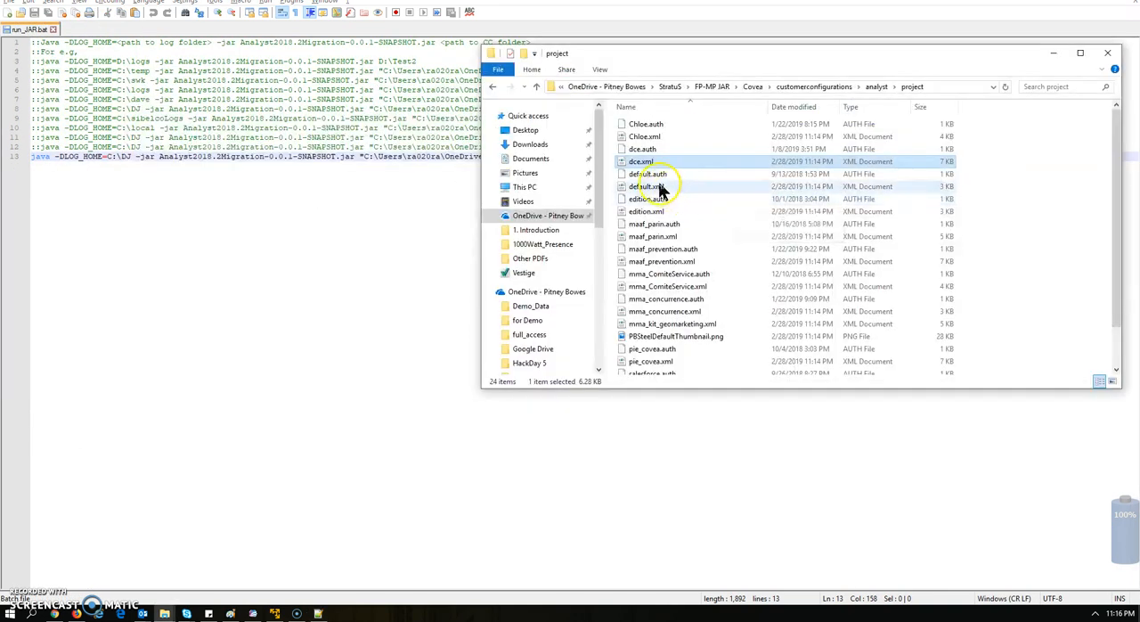
pyautogui.rightClick(659, 188)
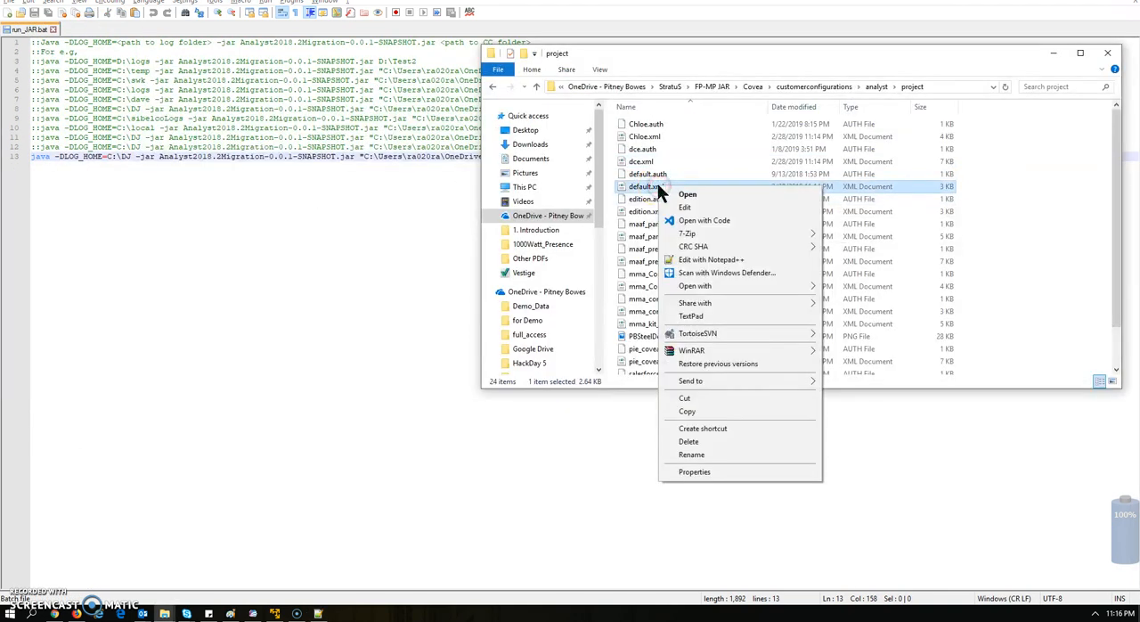
pyautogui.click(689, 259)
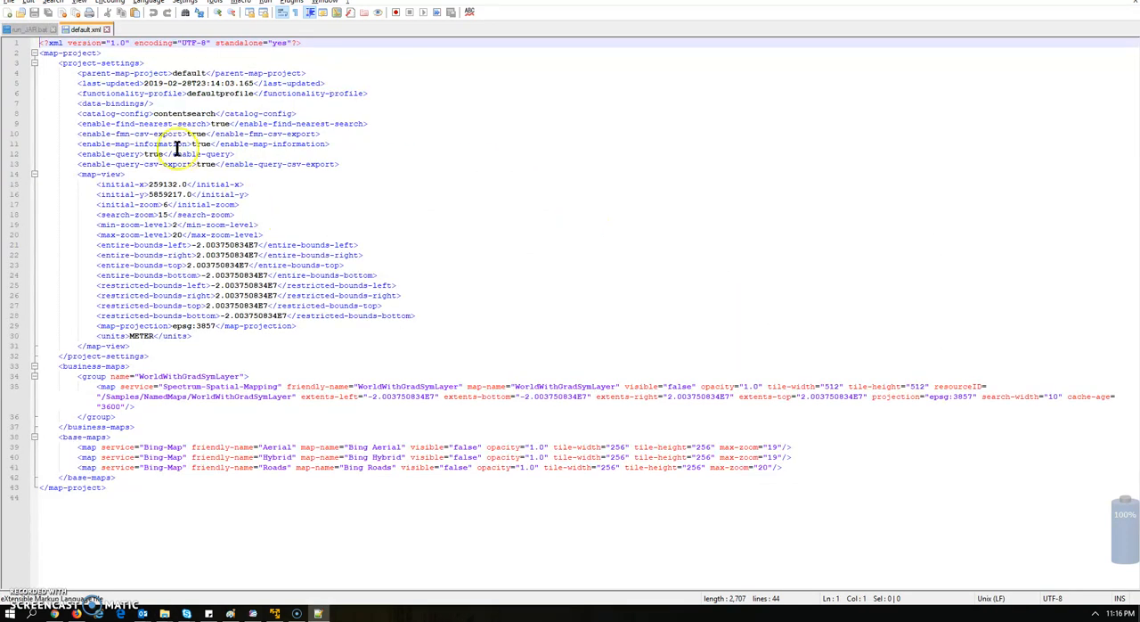
pyautogui.doubleClick(212, 96)
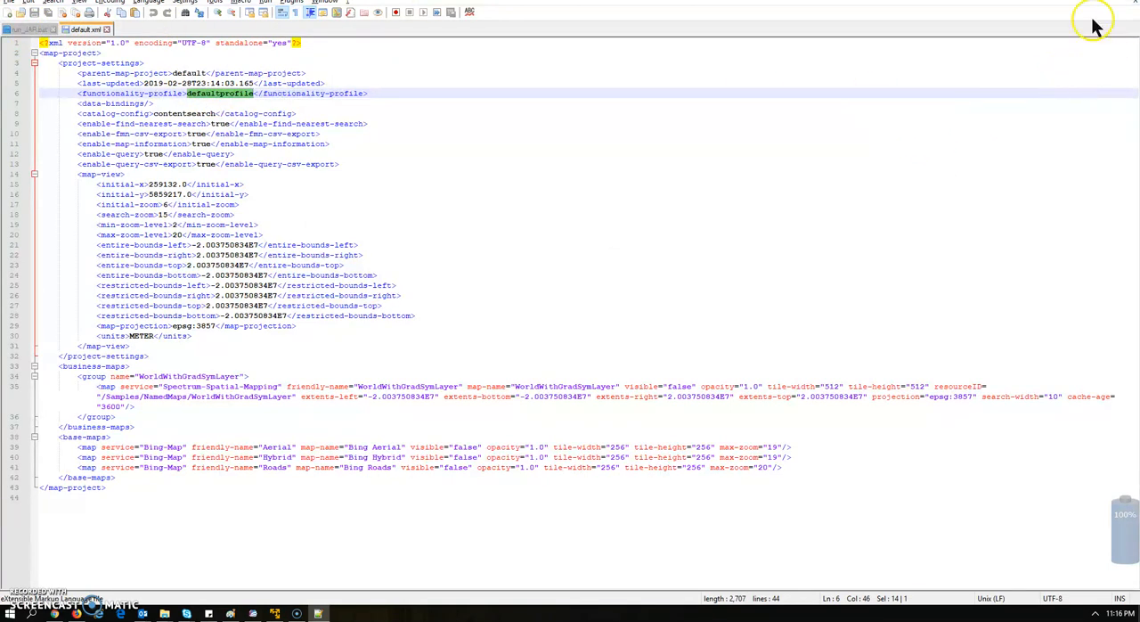
pyautogui.click(1126, 1)
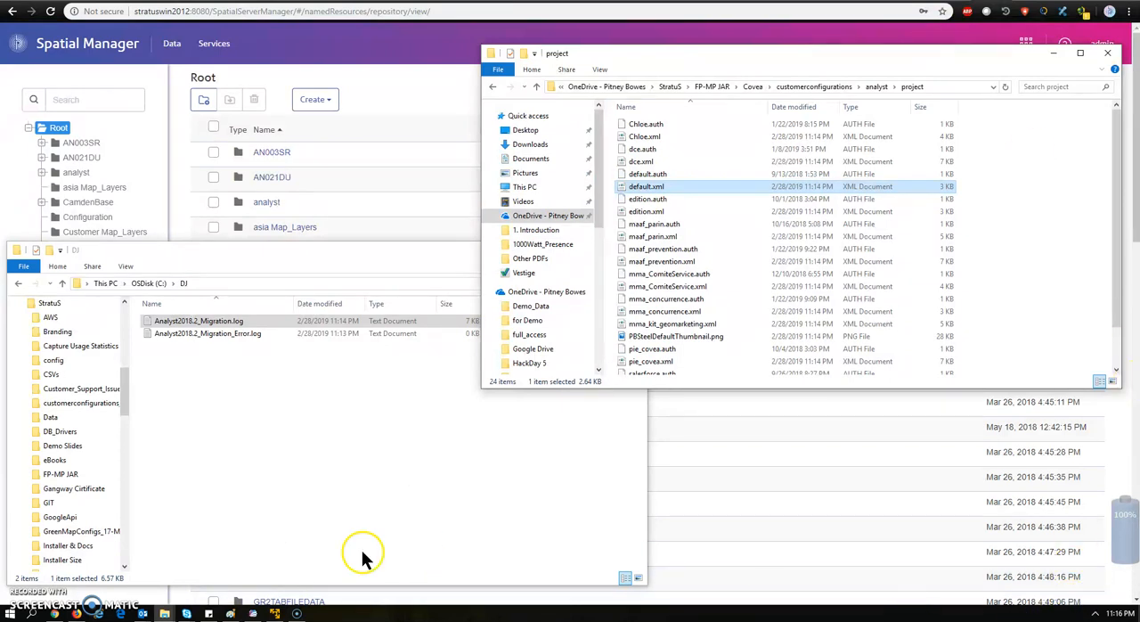
# Switch away from the project folder to another open window
pyautogui.hotkey('alt', 'Tab')
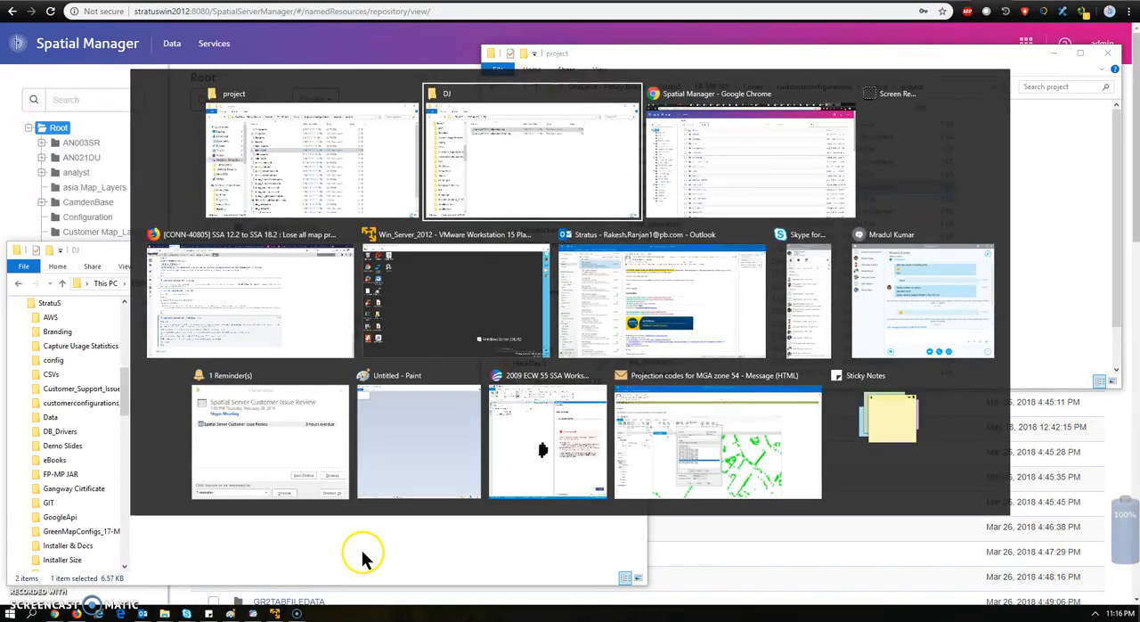